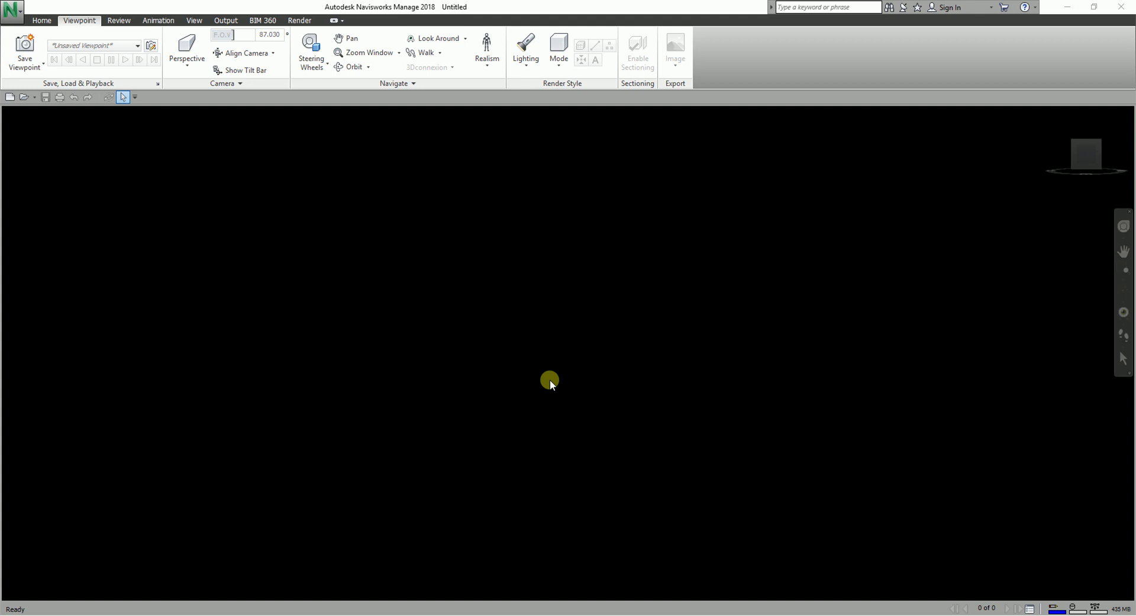
Bring up the installed sample files for opening, keeping all Navisworks file types listed.
{"action": "left_click", "coordinate": [16, 17]}
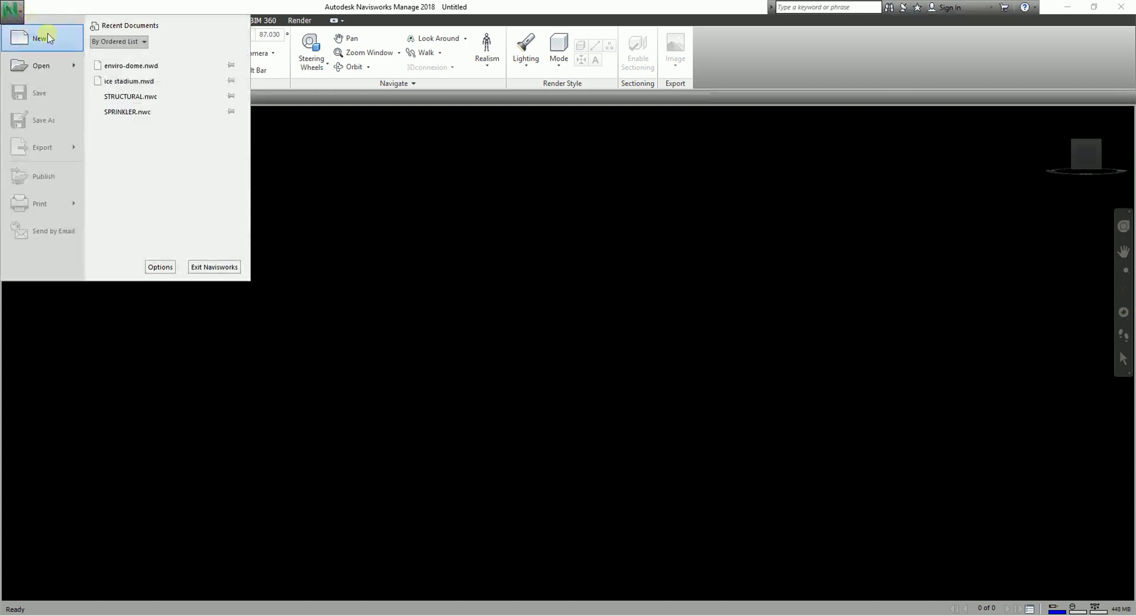
{"action": "mouse_move", "coordinate": [74, 71]}
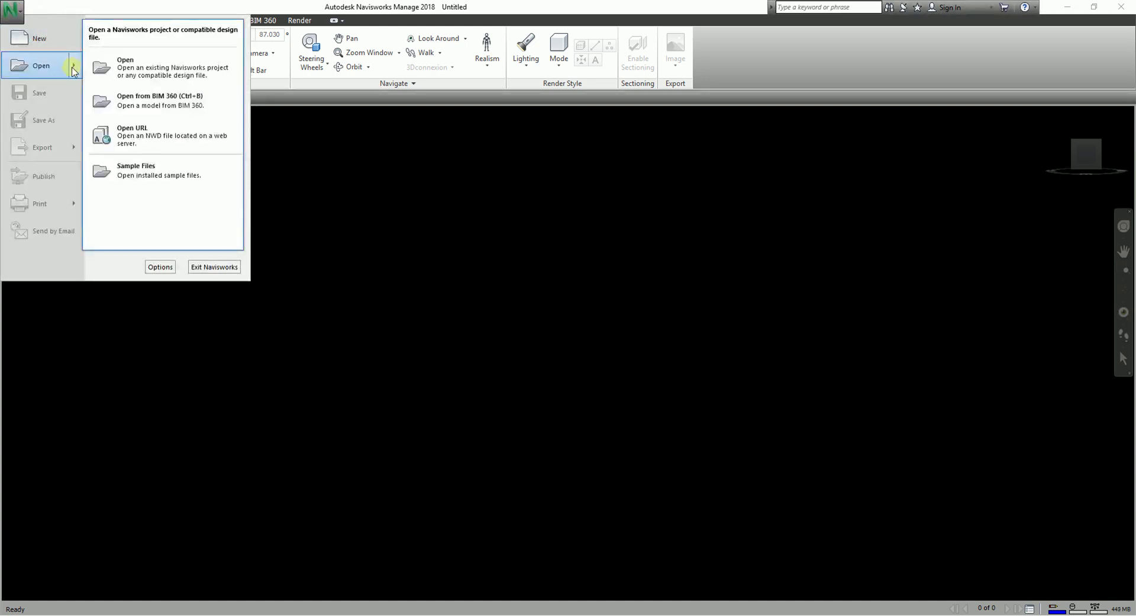
{"action": "left_click", "coordinate": [145, 176]}
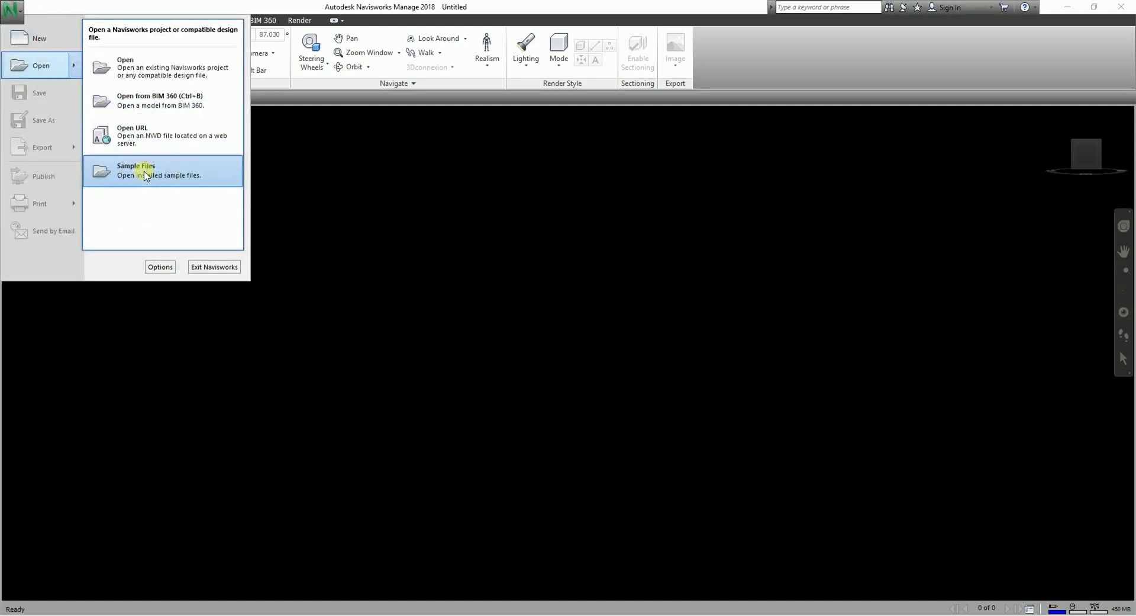
{"action": "left_click", "coordinate": [572, 421]}
{"action": "left_click", "coordinate": [571, 421]}
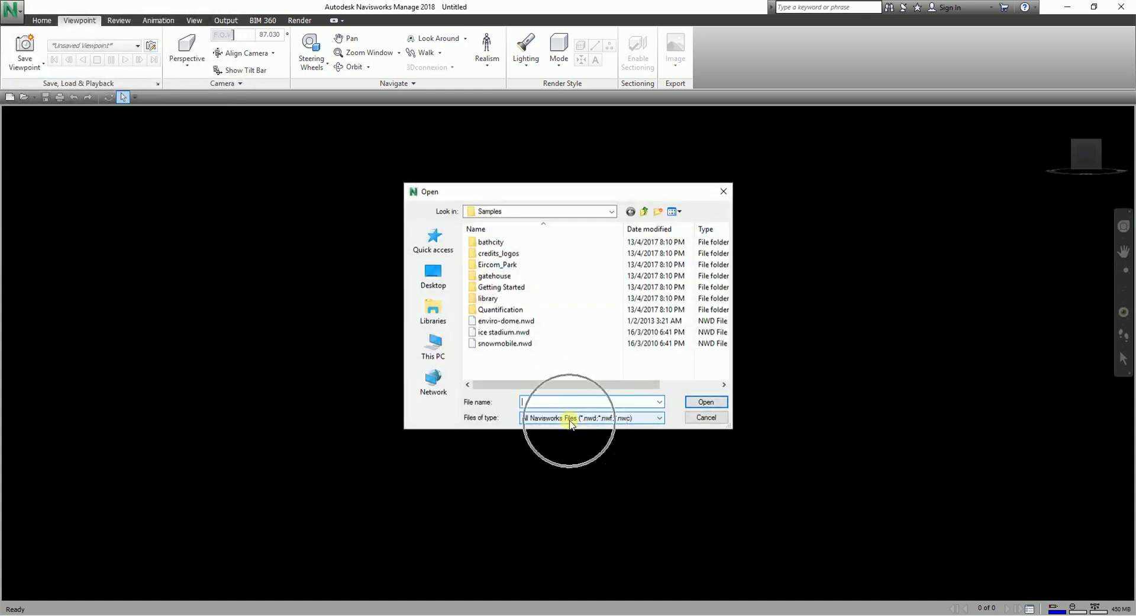
{"action": "left_click", "coordinate": [494, 419]}
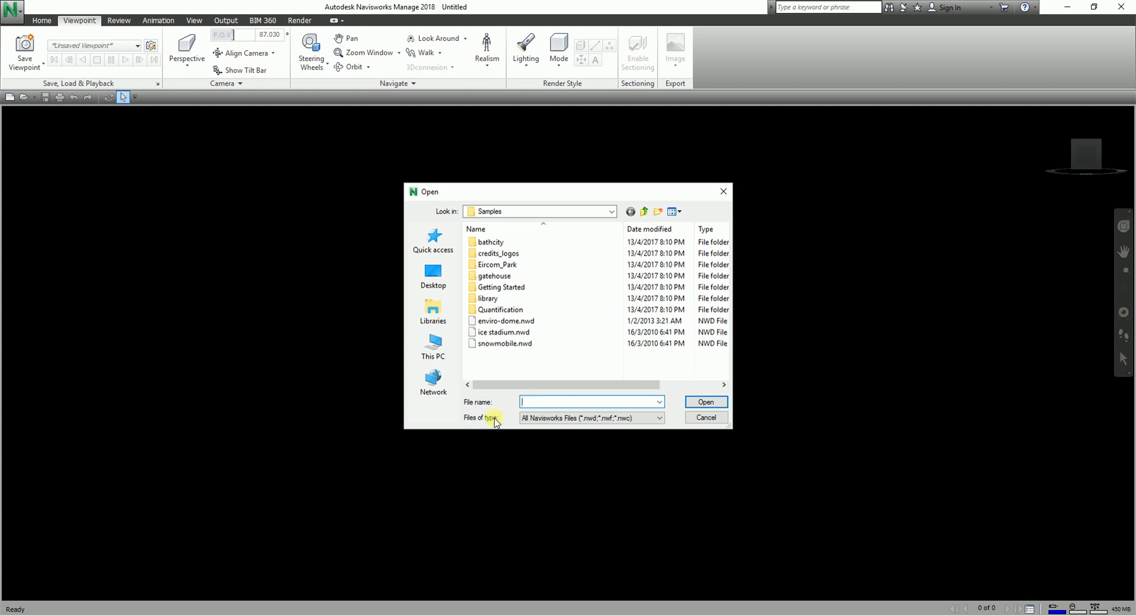
Open the model east.nwd from the bathcity sample folder.
{"action": "double_click", "coordinate": [492, 242]}
{"action": "left_click", "coordinate": [497, 243]}
{"action": "left_click", "coordinate": [496, 253]}
{"action": "left_click", "coordinate": [491, 276]}
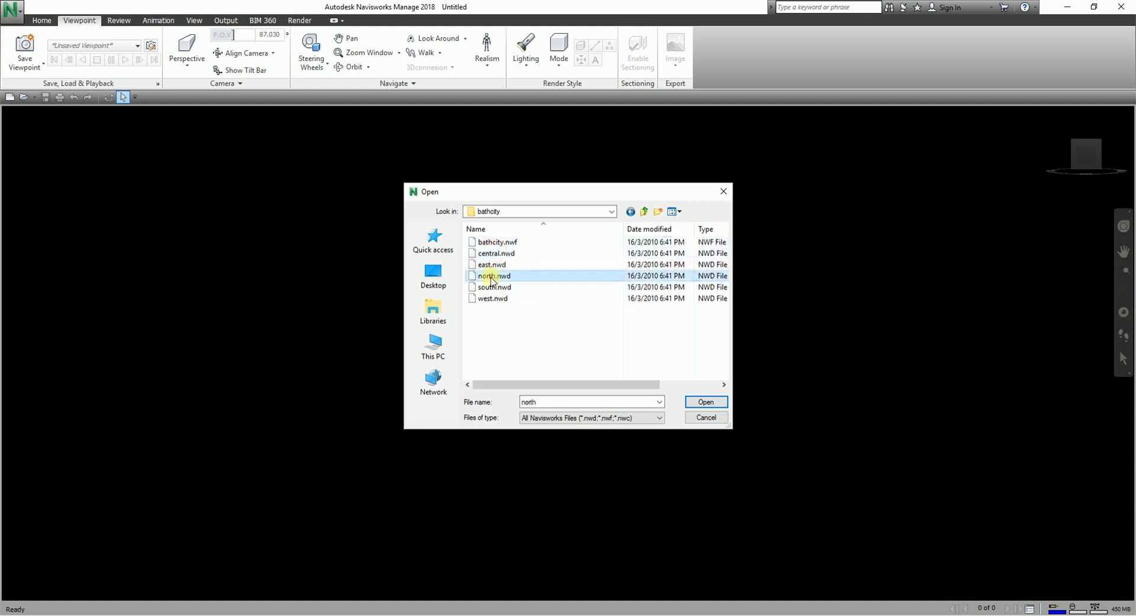
{"action": "left_click", "coordinate": [500, 265]}
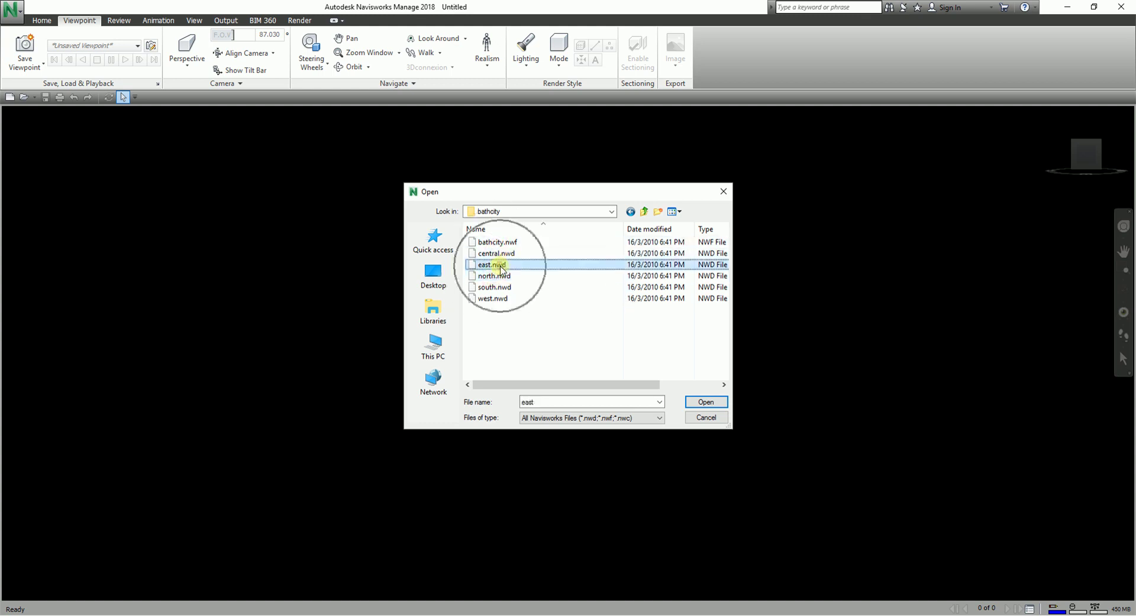
{"action": "left_click", "coordinate": [705, 402]}
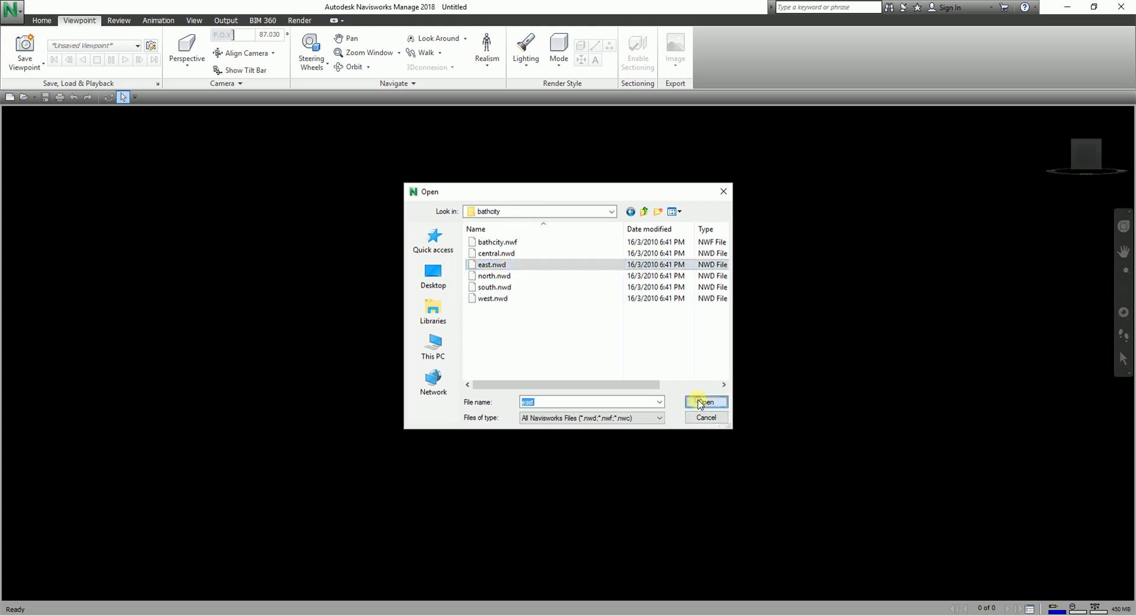
Zoom out and in on the city model to examine its overall layout.
{"action": "scroll", "coordinate": [608, 421], "scroll_direction": "up", "scroll_amount": 4}
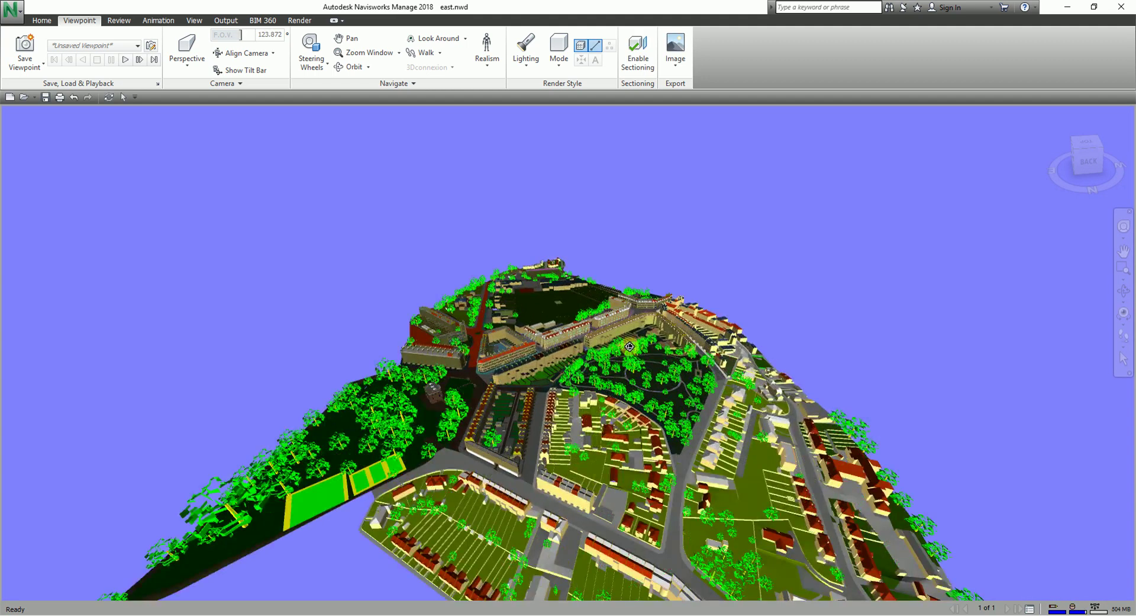
{"action": "scroll", "coordinate": [629, 351], "scroll_direction": "down", "scroll_amount": 2}
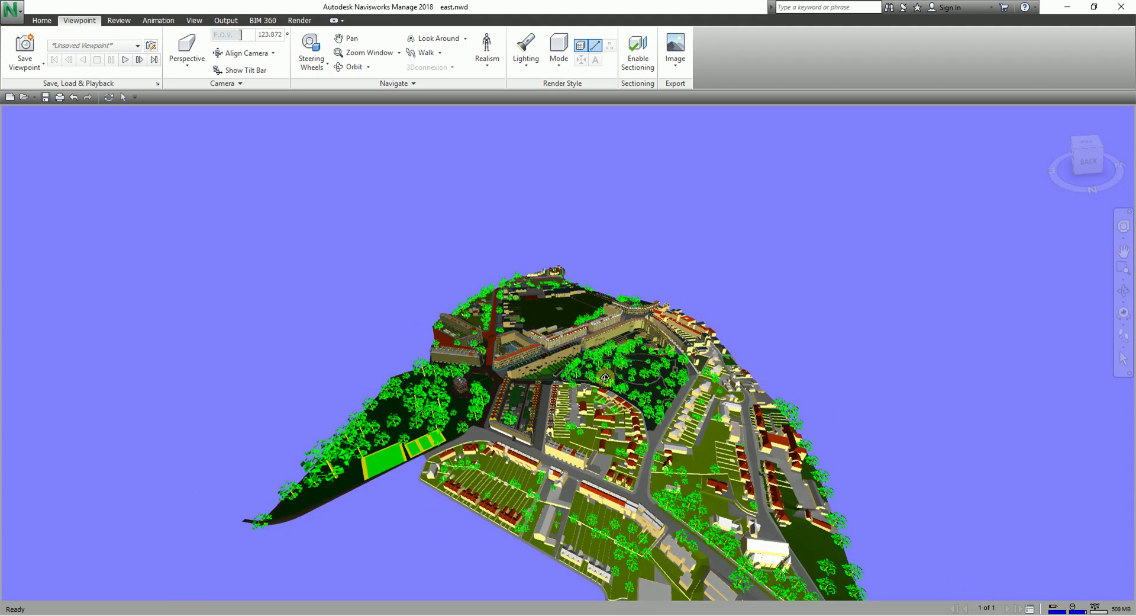
{"action": "scroll", "coordinate": [594, 392], "scroll_direction": "down", "scroll_amount": 2}
{"action": "scroll", "coordinate": [593, 392], "scroll_direction": "up", "scroll_amount": 3}
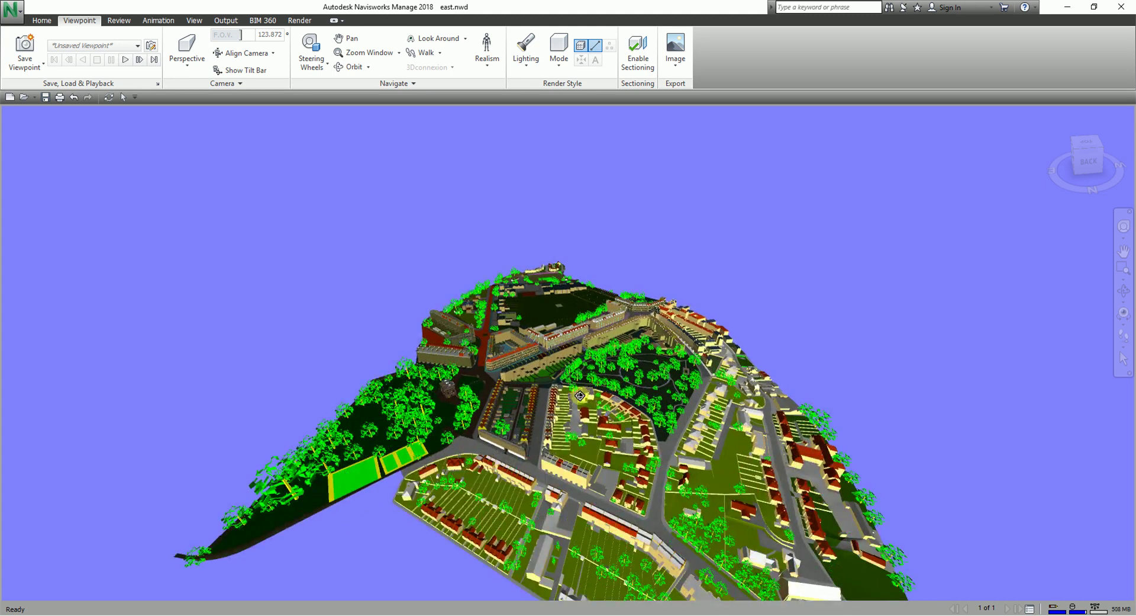
{"action": "scroll", "coordinate": [569, 398], "scroll_direction": "up", "scroll_amount": 3}
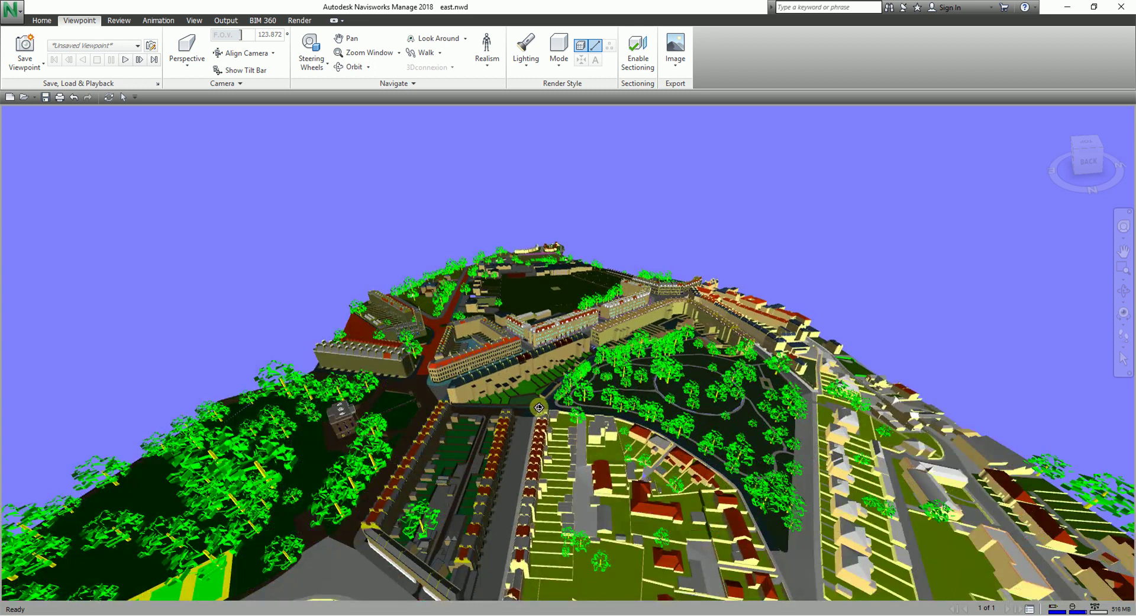
Orbit and zoom the model to frame the long straight street between the two terraced rows from above.
{"action": "left_click", "coordinate": [1123, 292]}
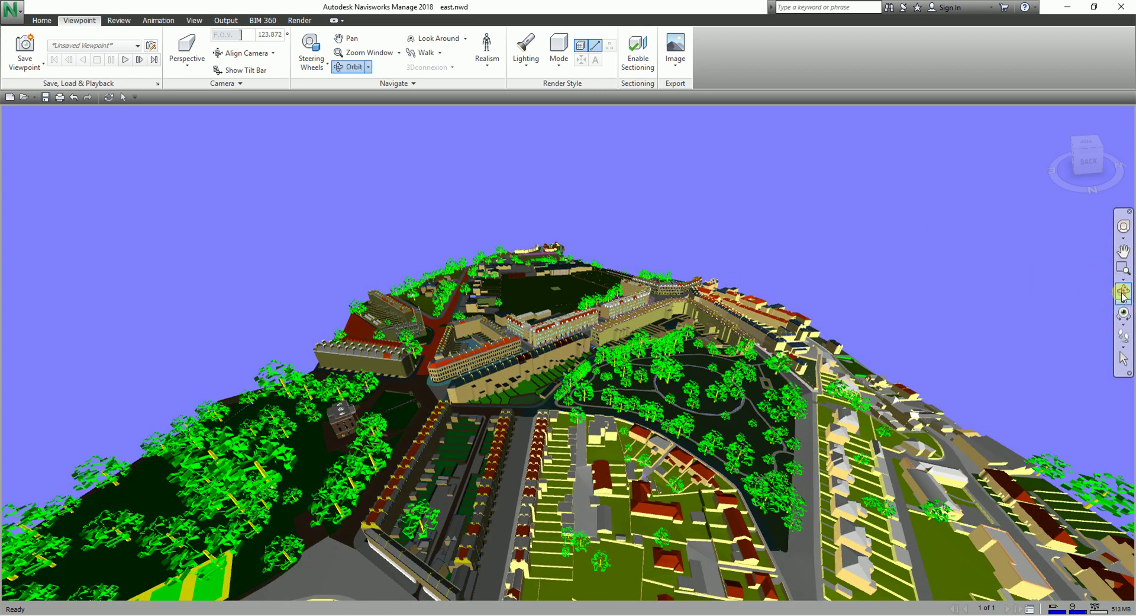
{"action": "left_click_drag", "start_coordinate": [567, 437], "coordinate": [632, 436]}
{"action": "scroll", "coordinate": [632, 436], "scroll_direction": "up", "scroll_amount": 2}
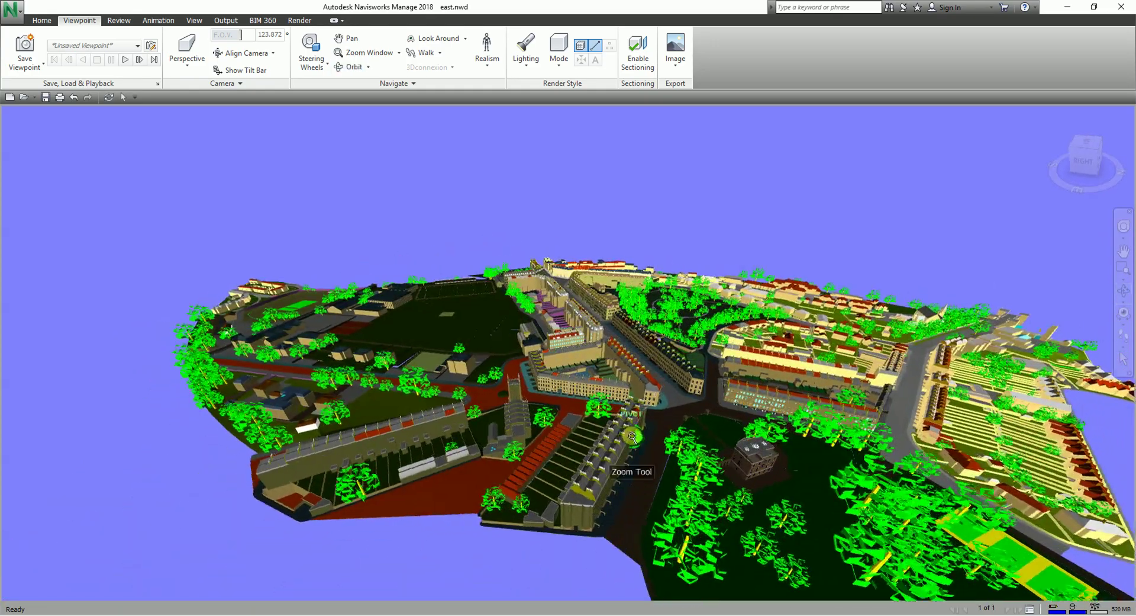
{"action": "scroll", "coordinate": [632, 436], "scroll_direction": "up", "scroll_amount": 5}
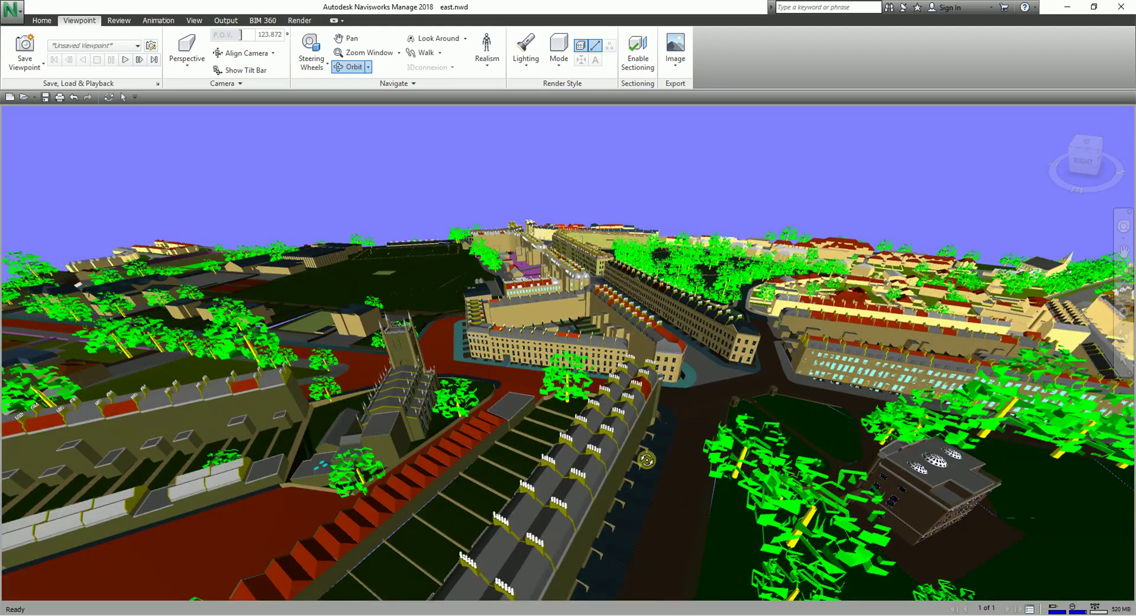
{"action": "left_click_drag", "start_coordinate": [647, 459], "coordinate": [606, 443]}
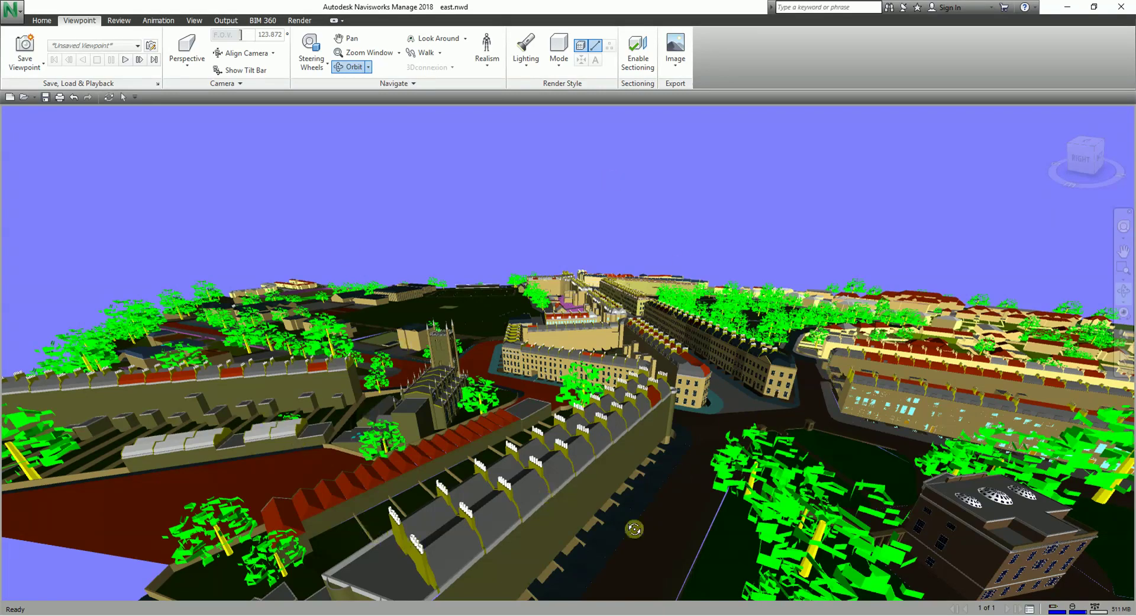
{"action": "left_click_drag", "start_coordinate": [582, 474], "coordinate": [650, 352]}
{"action": "scroll", "coordinate": [650, 353], "scroll_direction": "up", "scroll_amount": 10}
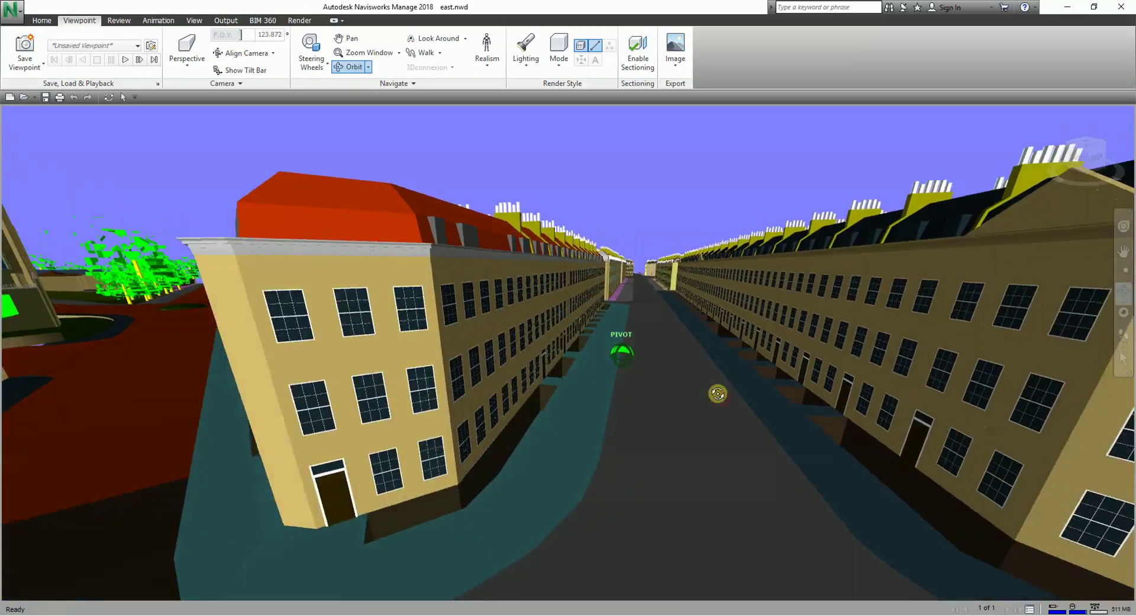
{"action": "left_click_drag", "start_coordinate": [691, 483], "coordinate": [660, 470]}
{"action": "mouse_move", "coordinate": [659, 470]}
{"action": "middle_mouse_down"}
{"action": "mouse_move", "coordinate": [672, 456]}
{"action": "mouse_move", "coordinate": [666, 439]}
{"action": "mouse_move", "coordinate": [680, 444]}
{"action": "middle_mouse_up"}
{"action": "mouse_move", "coordinate": [680, 444]}
{"action": "left_mouse_down"}
{"action": "mouse_move", "coordinate": [611, 447]}
{"action": "mouse_move", "coordinate": [627, 443]}
{"action": "mouse_move", "coordinate": [653, 333]}
{"action": "left_mouse_up"}
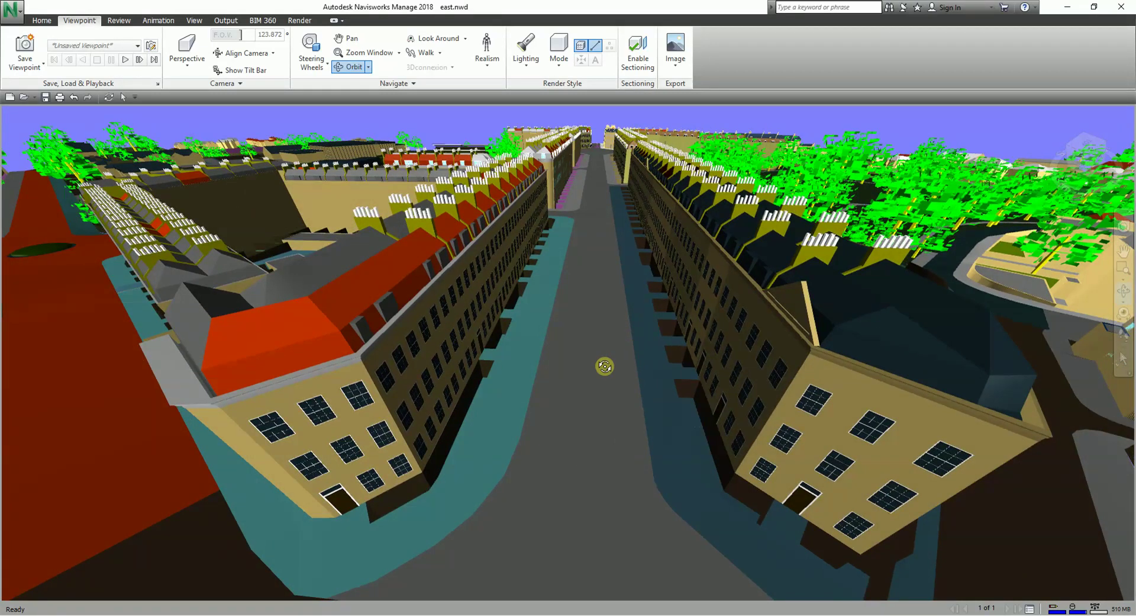
{"action": "left_click", "coordinate": [85, 23]}
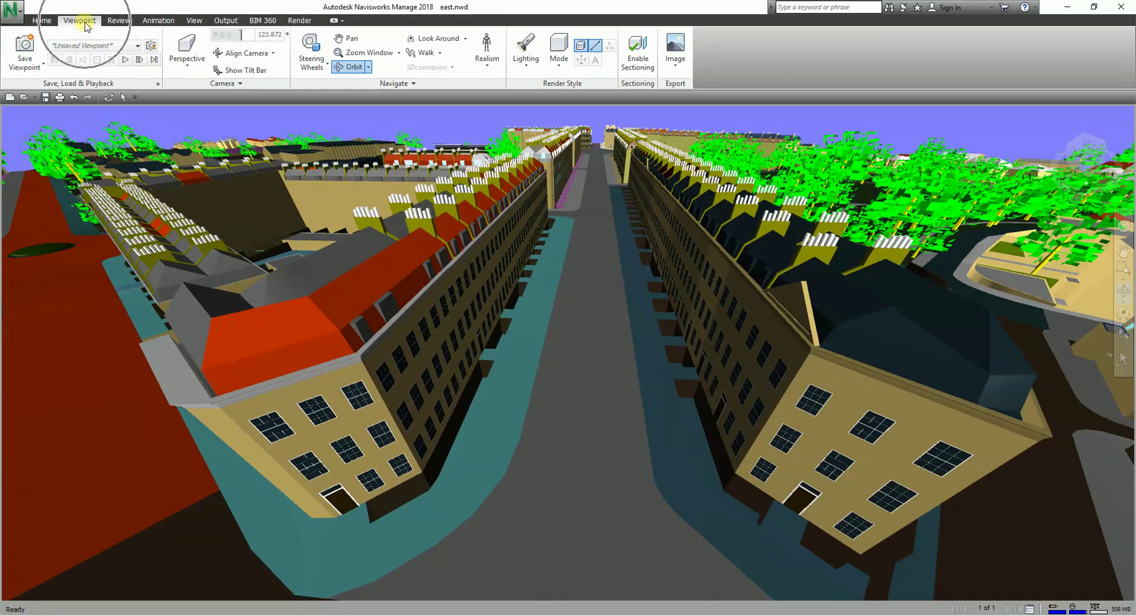
{"action": "left_click", "coordinate": [25, 45]}
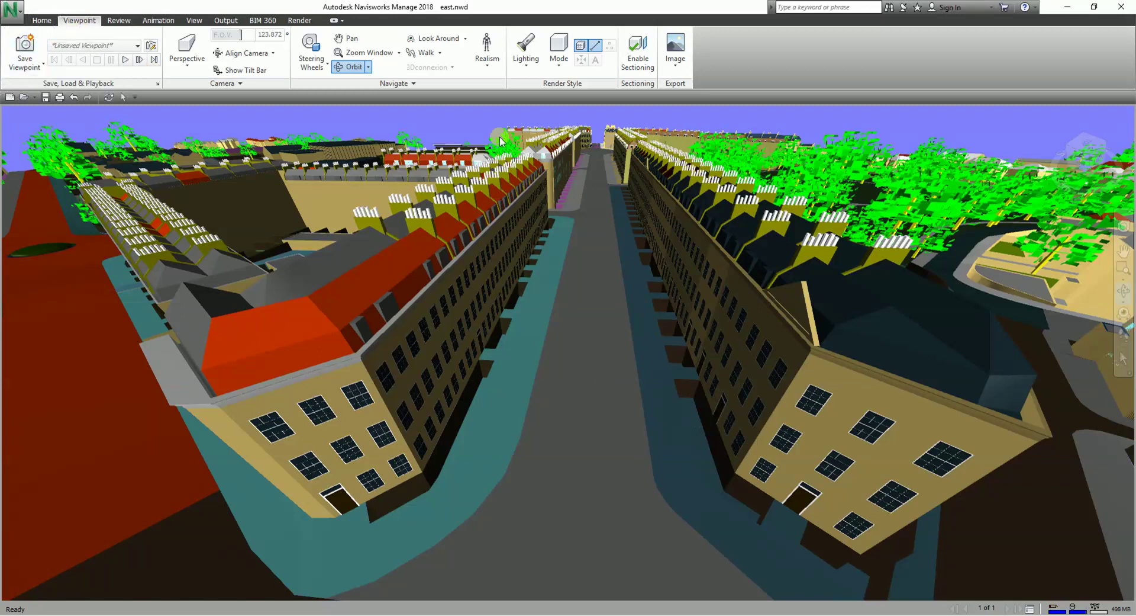
{"action": "right_click", "coordinate": [808, 122]}
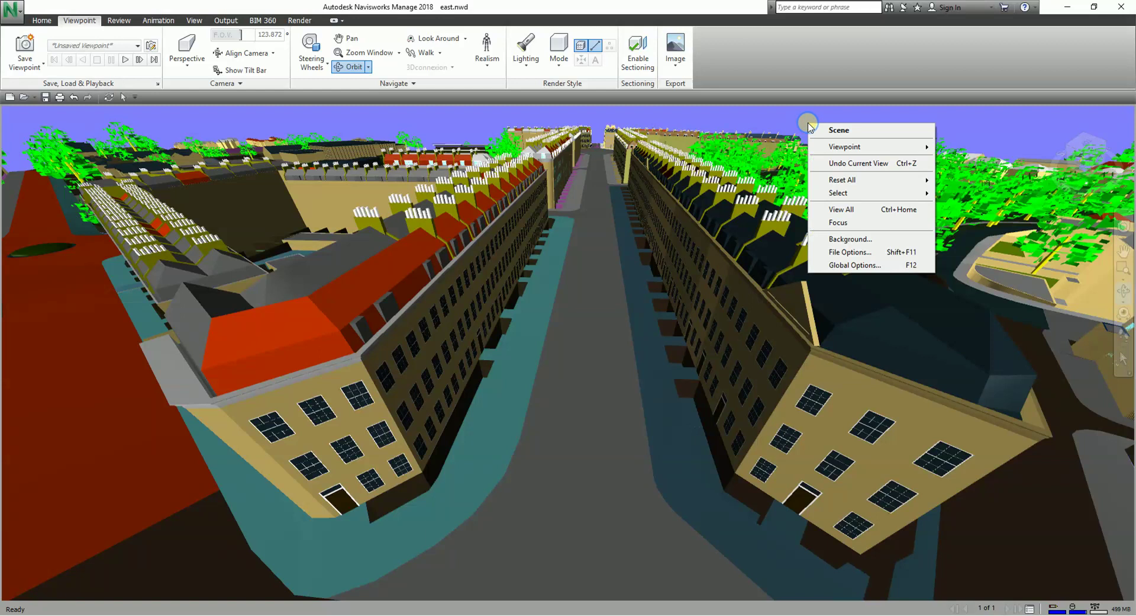
{"action": "left_click", "coordinate": [832, 147]}
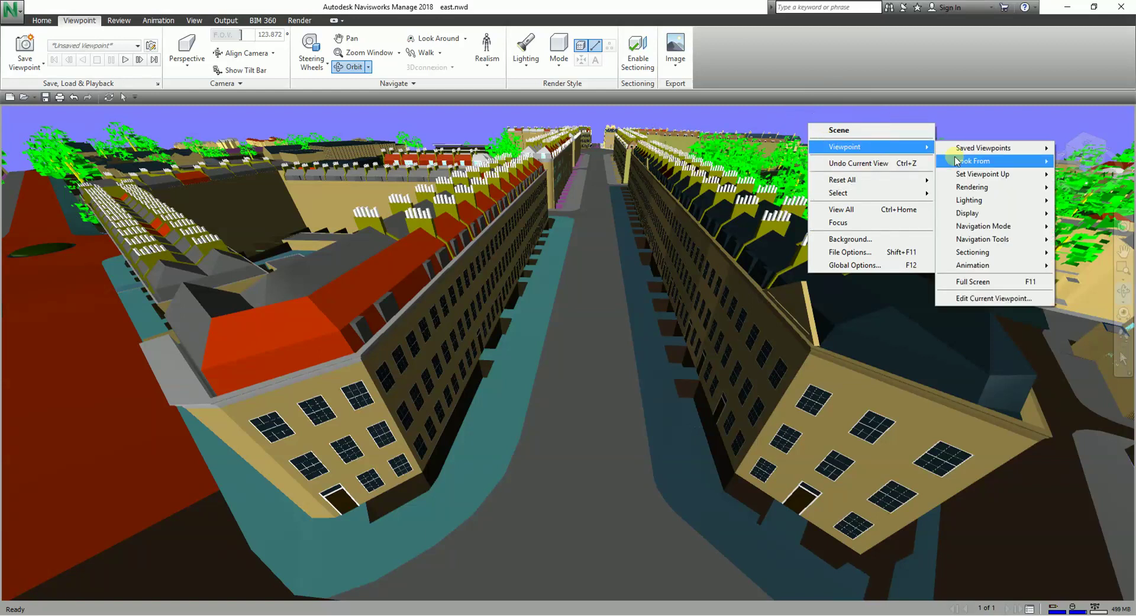
{"action": "left_click", "coordinate": [974, 151]}
{"action": "left_click", "coordinate": [974, 152]}
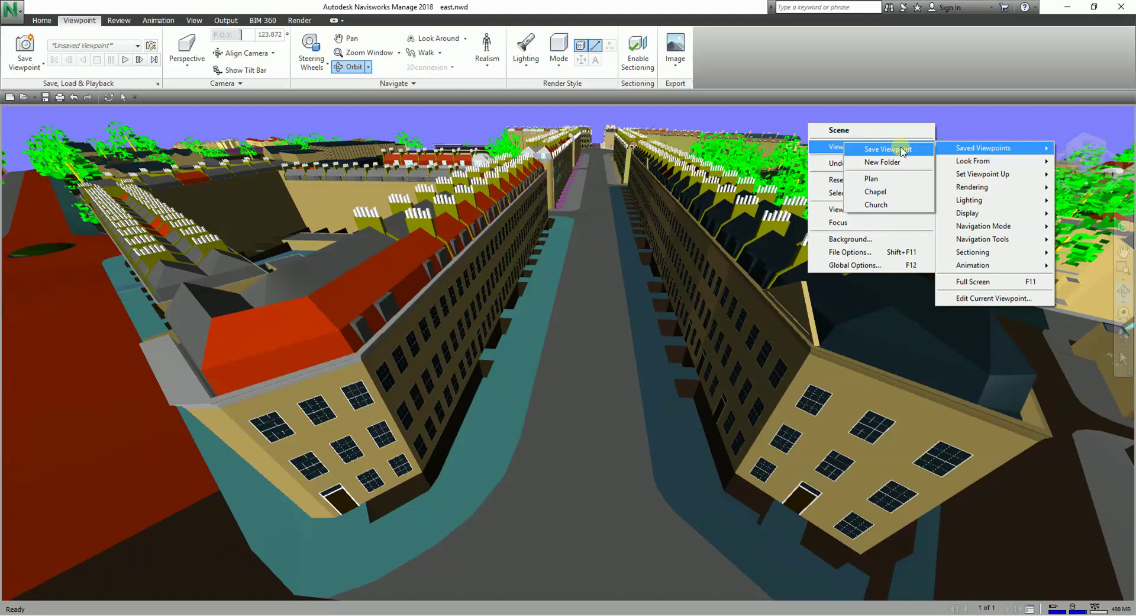
Save the current street view as a saved viewpoint named "Viewpoint 1".
{"action": "left_click", "coordinate": [76, 21]}
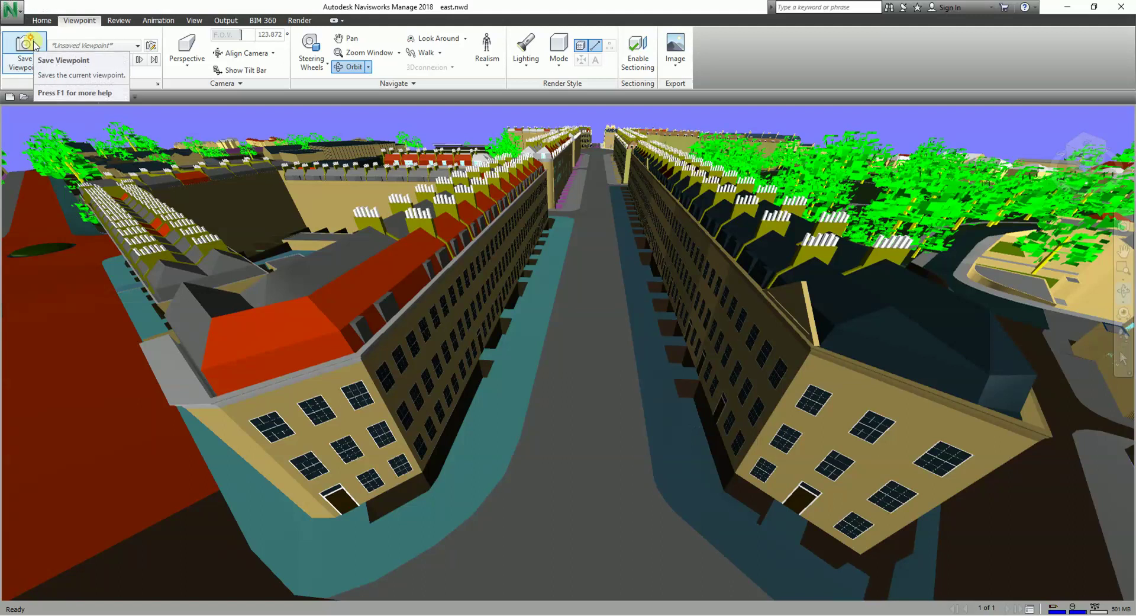
{"action": "left_click", "coordinate": [25, 45]}
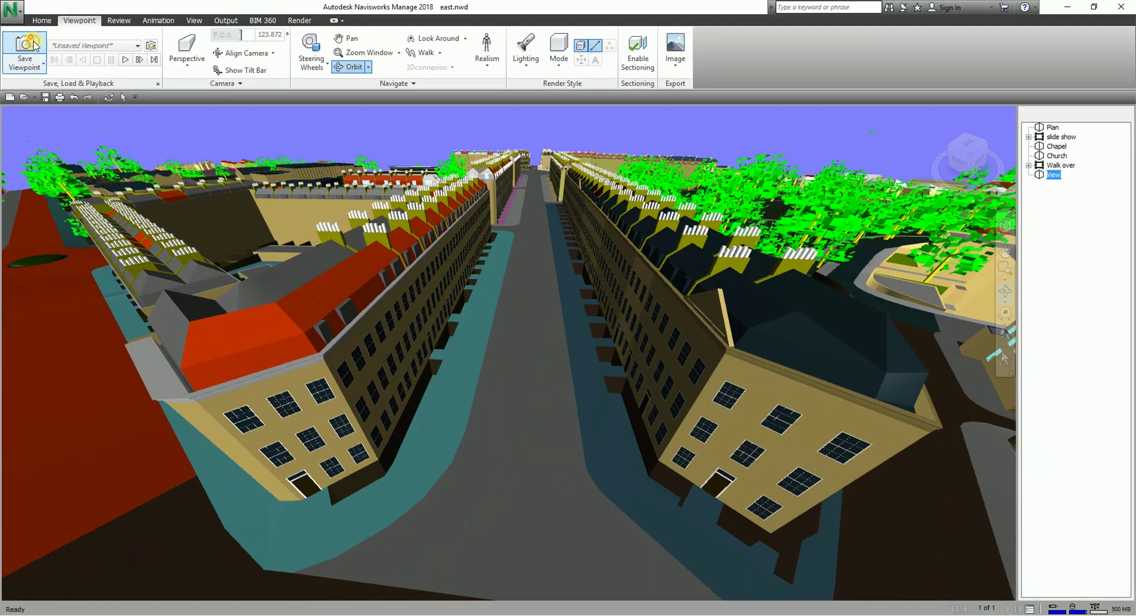
{"action": "left_click", "coordinate": [1055, 116]}
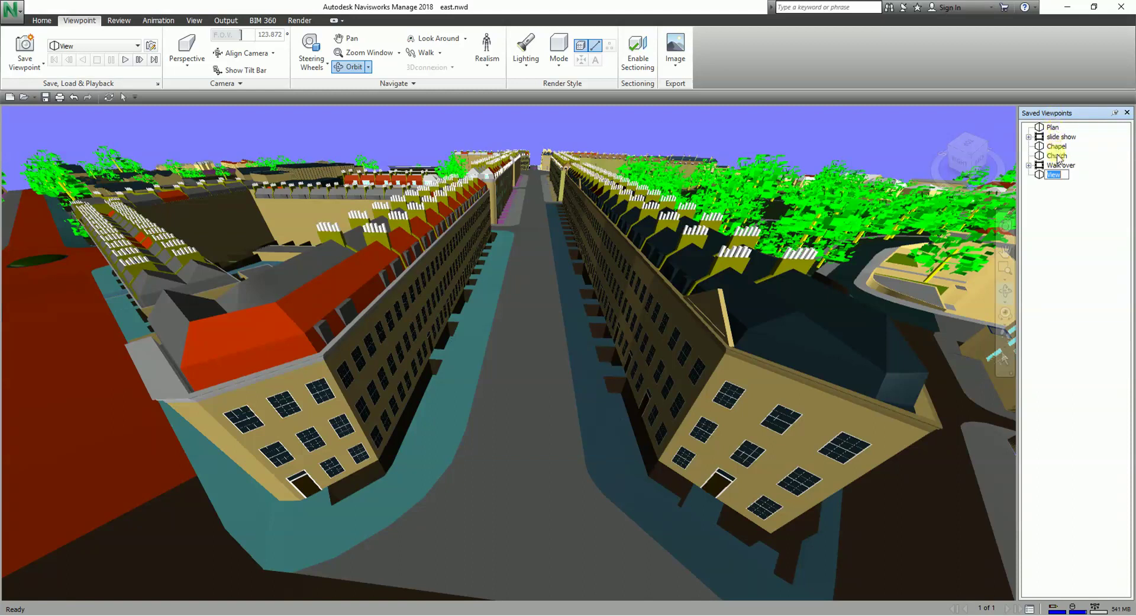
{"action": "left_click", "coordinate": [1065, 174]}
{"action": "left_click", "coordinate": [1064, 174]}
{"action": "type", "text": "point 1"}
{"action": "left_click", "coordinate": [1086, 218]}
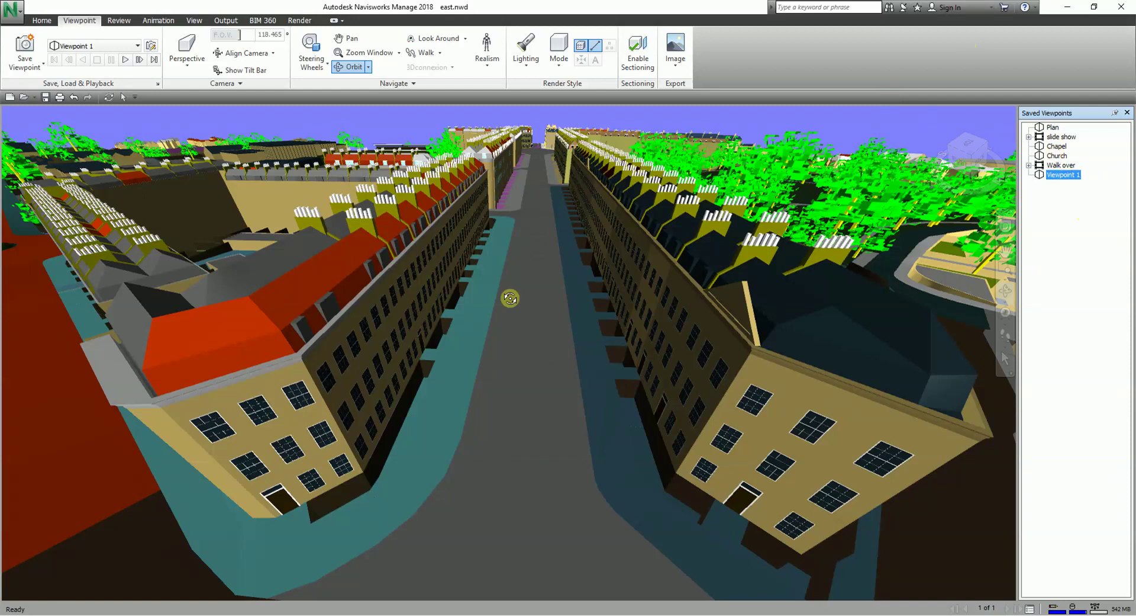
Move the camera away from the street, and restore the saved view Viewpoint 1.
{"action": "scroll", "coordinate": [518, 302], "scroll_direction": "down", "scroll_amount": 5}
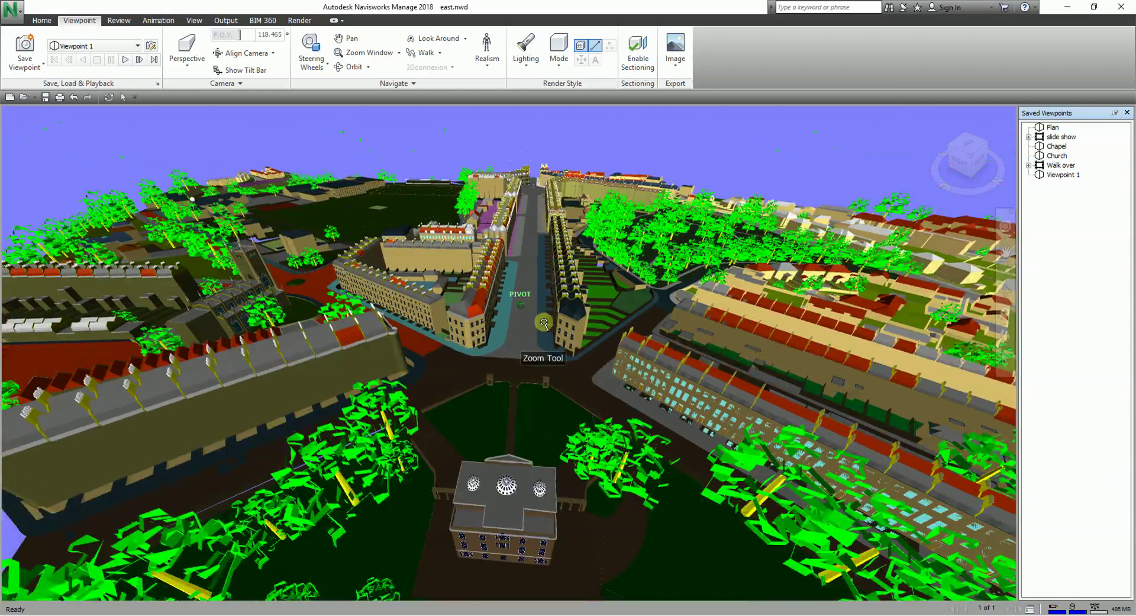
{"action": "middle_click_drag", "start_coordinate": [544, 323], "coordinate": [467, 362], "text": "shift"}
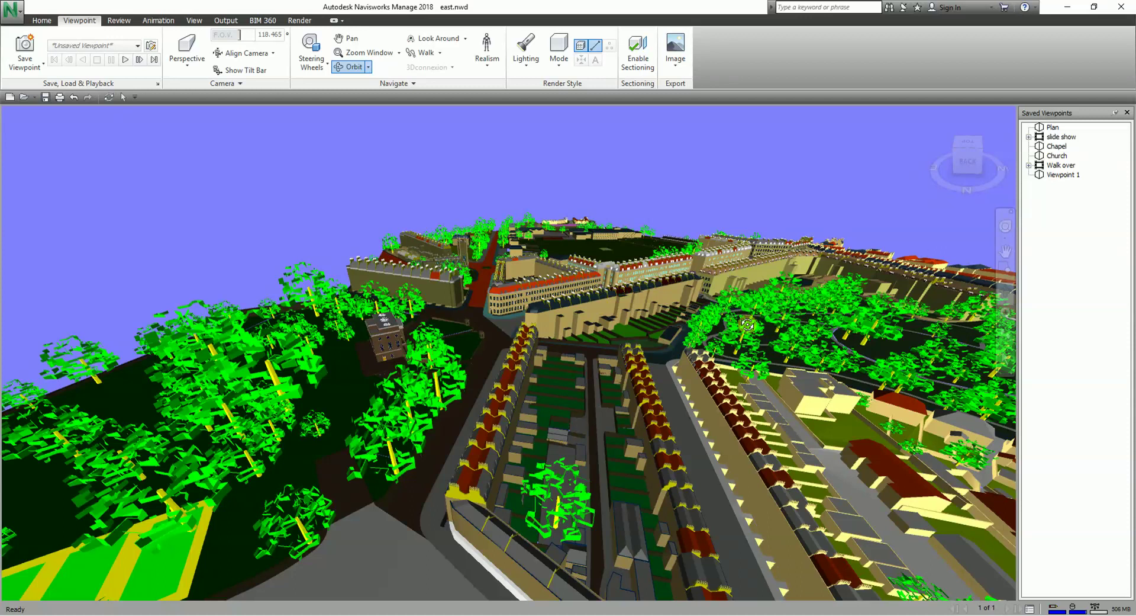
{"action": "left_click", "coordinate": [1060, 177]}
{"action": "left_click", "coordinate": [1060, 177]}
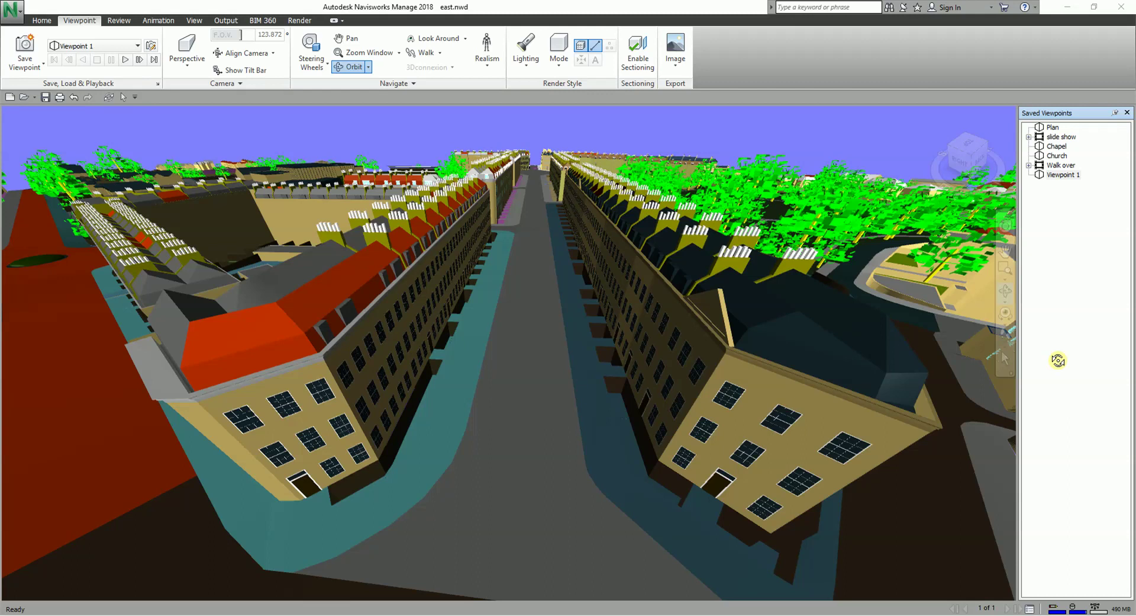
Orbit, zoom and pan around the model to examine the terraced rows, gardens and tree-filled park from above.
{"action": "left_click_drag", "start_coordinate": [573, 367], "coordinate": [706, 261]}
{"action": "scroll", "coordinate": [706, 261], "scroll_direction": "up", "scroll_amount": 5}
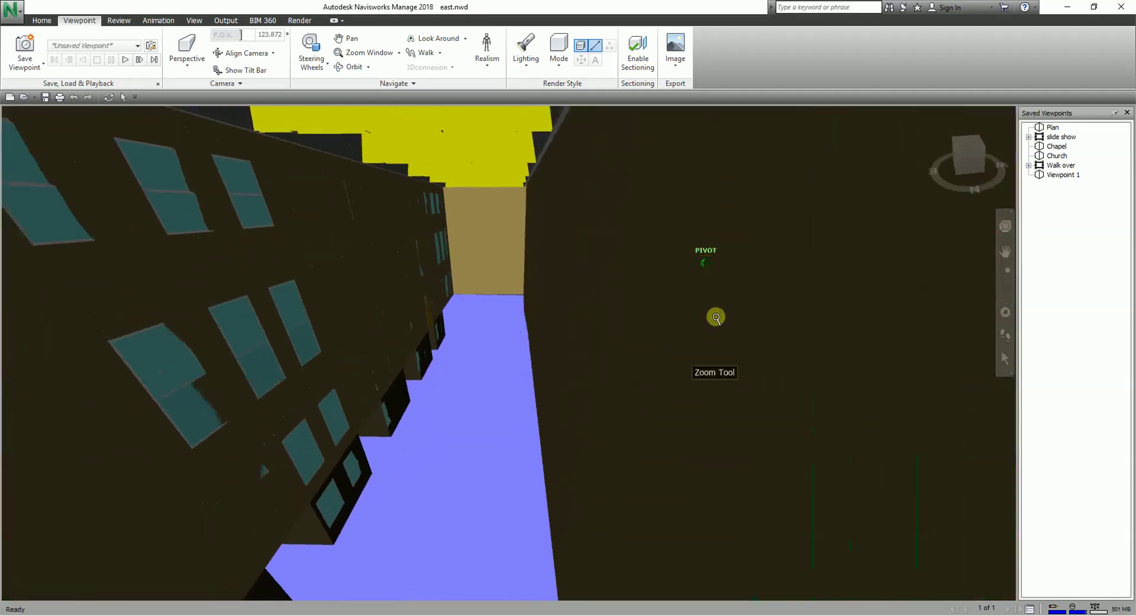
{"action": "scroll", "coordinate": [646, 302], "scroll_direction": "down", "scroll_amount": 8}
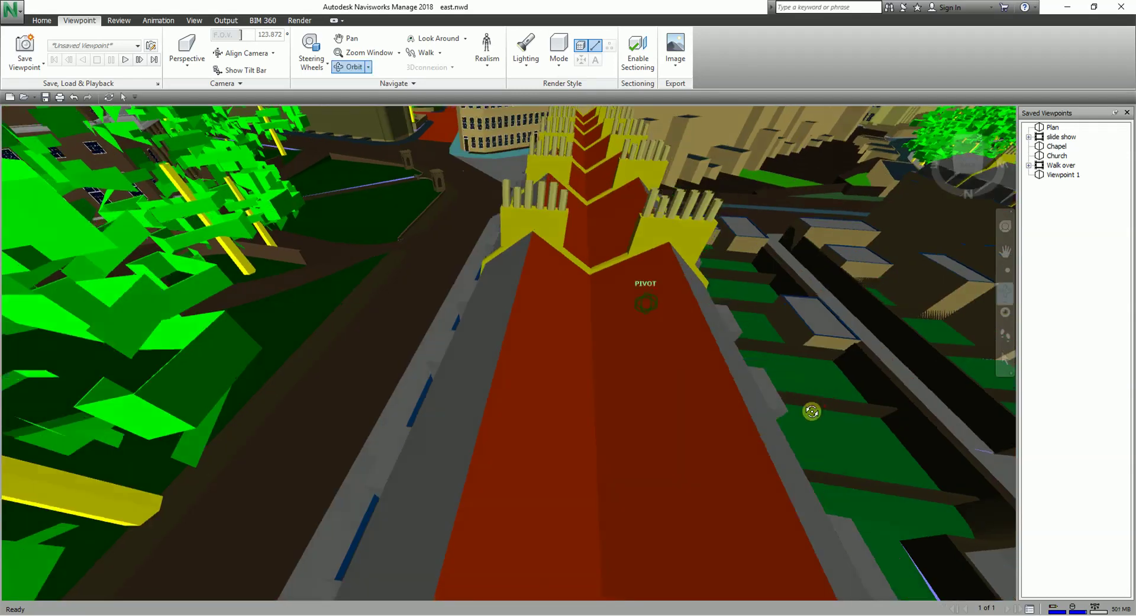
{"action": "left_click_drag", "start_coordinate": [812, 411], "coordinate": [696, 374]}
{"action": "scroll", "coordinate": [696, 374], "scroll_direction": "down", "scroll_amount": 6}
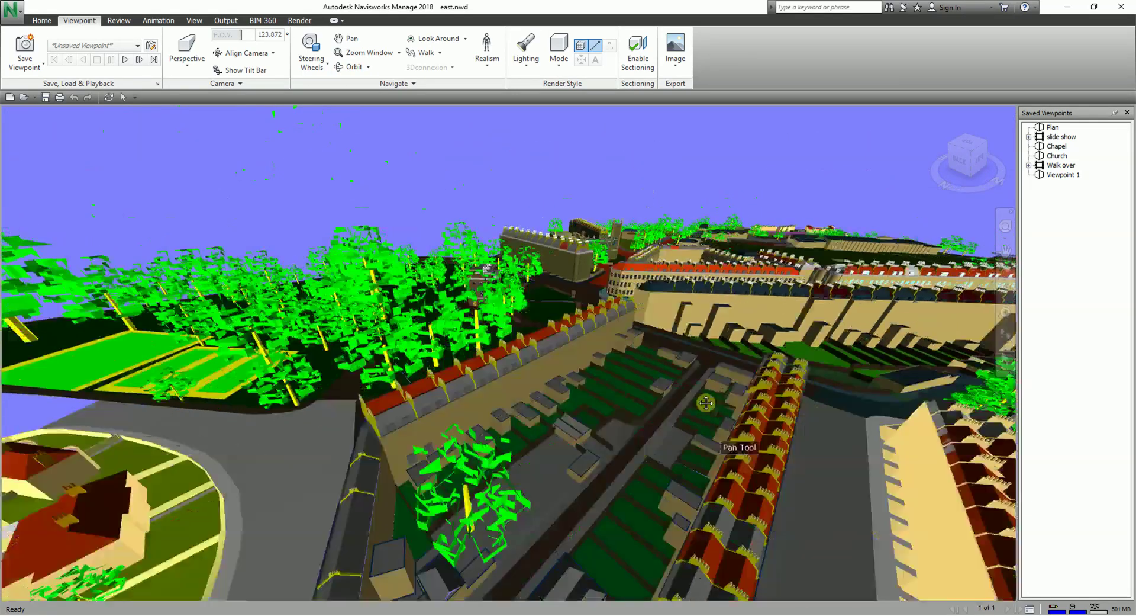
{"action": "middle_click_drag", "start_coordinate": [735, 418], "coordinate": [611, 289]}
{"action": "mouse_move", "coordinate": [610, 289]}
{"action": "left_mouse_down"}
{"action": "mouse_move", "coordinate": [550, 325]}
{"action": "mouse_move", "coordinate": [567, 386]}
{"action": "mouse_move", "coordinate": [680, 375]}
{"action": "mouse_move", "coordinate": [690, 358]}
{"action": "mouse_move", "coordinate": [639, 401]}
{"action": "mouse_move", "coordinate": [514, 396]}
{"action": "left_mouse_up"}
{"action": "scroll", "coordinate": [513, 396], "scroll_direction": "down", "scroll_amount": 8}
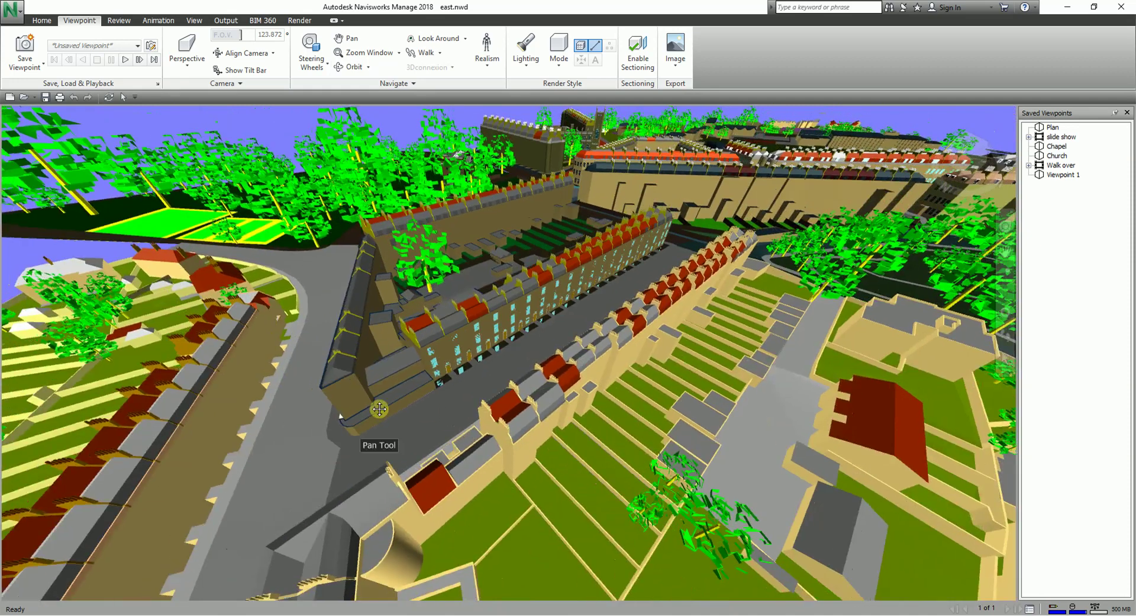
{"action": "left_click_drag", "start_coordinate": [379, 408], "coordinate": [614, 372]}
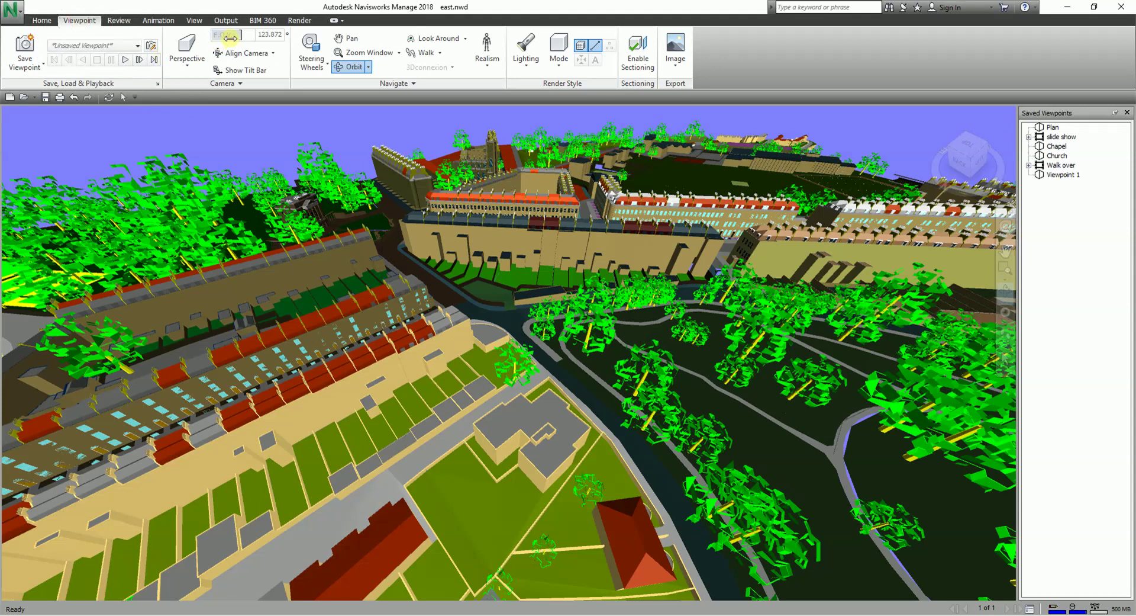
Narrow the camera's field of view to about 68.8° and pull back to an overview of the whole park and surrounding terraces.
{"action": "left_click_drag", "start_coordinate": [228, 38], "coordinate": [203, 37]}
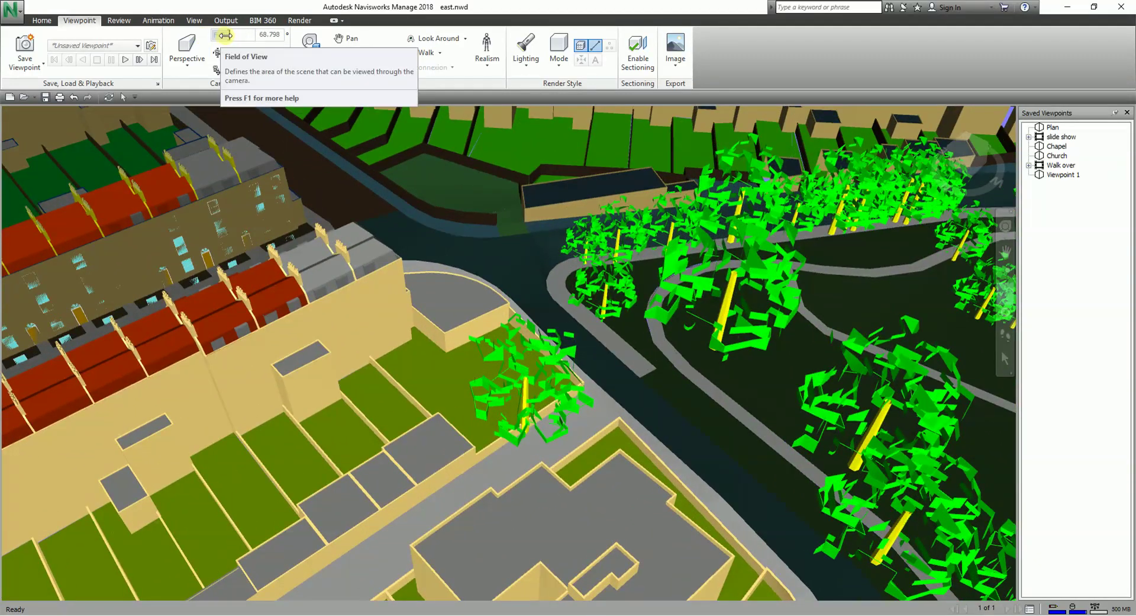
{"action": "scroll", "coordinate": [482, 287], "scroll_direction": "down", "scroll_amount": 10}
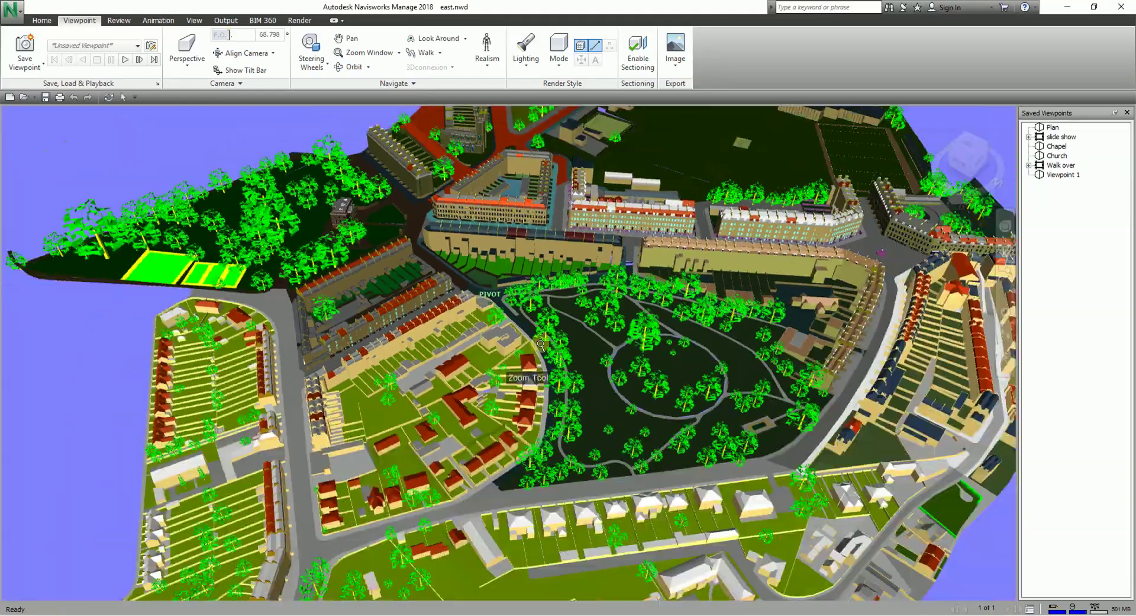
{"action": "middle_click_drag", "start_coordinate": [540, 343], "coordinate": [418, 280], "text": "shift"}
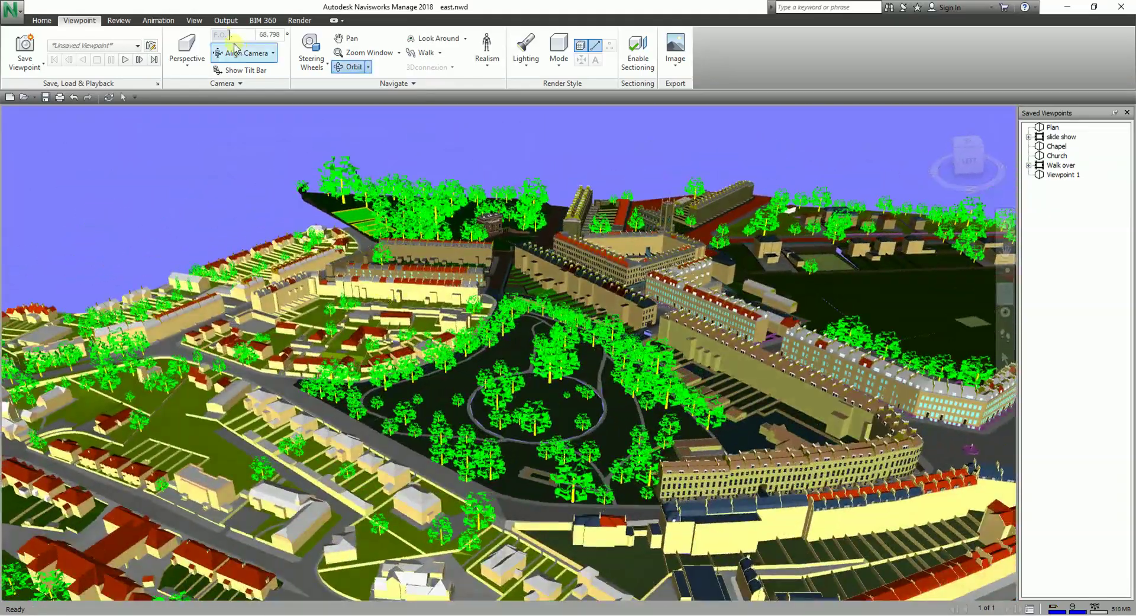
Widen the camera's field of view to about 157.5° and inspect the model up close from its outer edge.
{"action": "left_click_drag", "start_coordinate": [230, 38], "coordinate": [270, 35]}
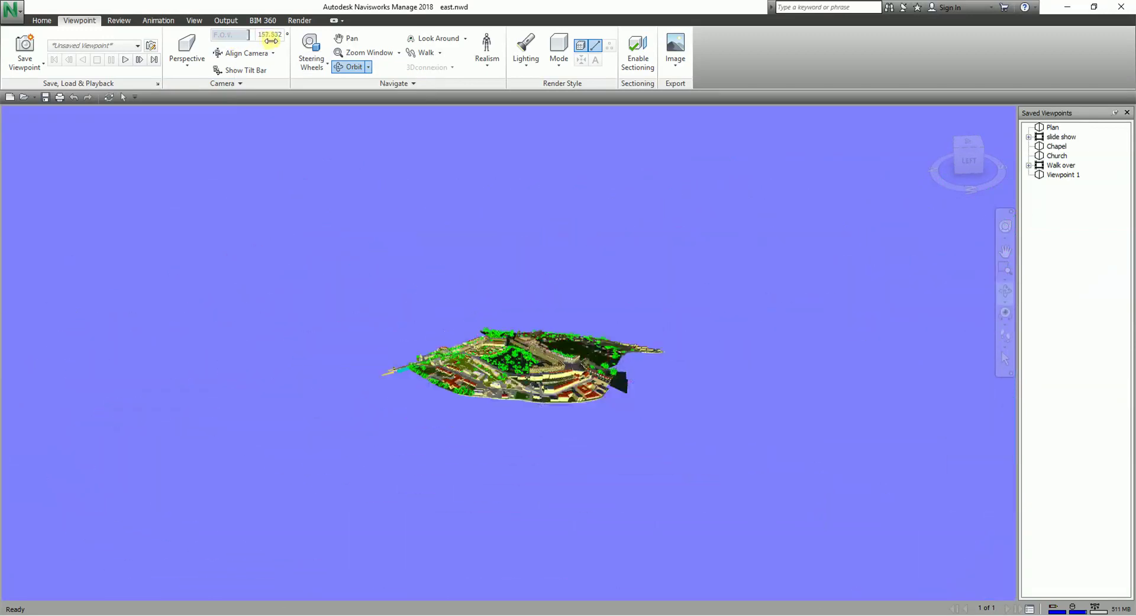
{"action": "scroll", "coordinate": [534, 400], "scroll_direction": "up", "scroll_amount": 2}
{"action": "scroll", "coordinate": [505, 364], "scroll_direction": "up", "scroll_amount": 6}
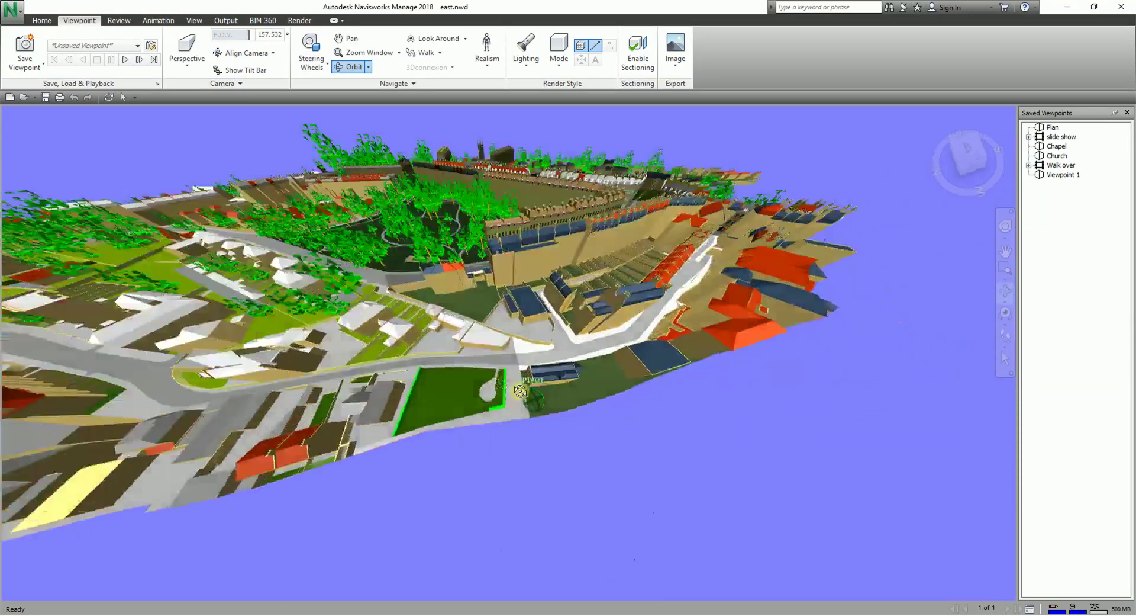
{"action": "left_click_drag", "start_coordinate": [519, 391], "coordinate": [367, 248]}
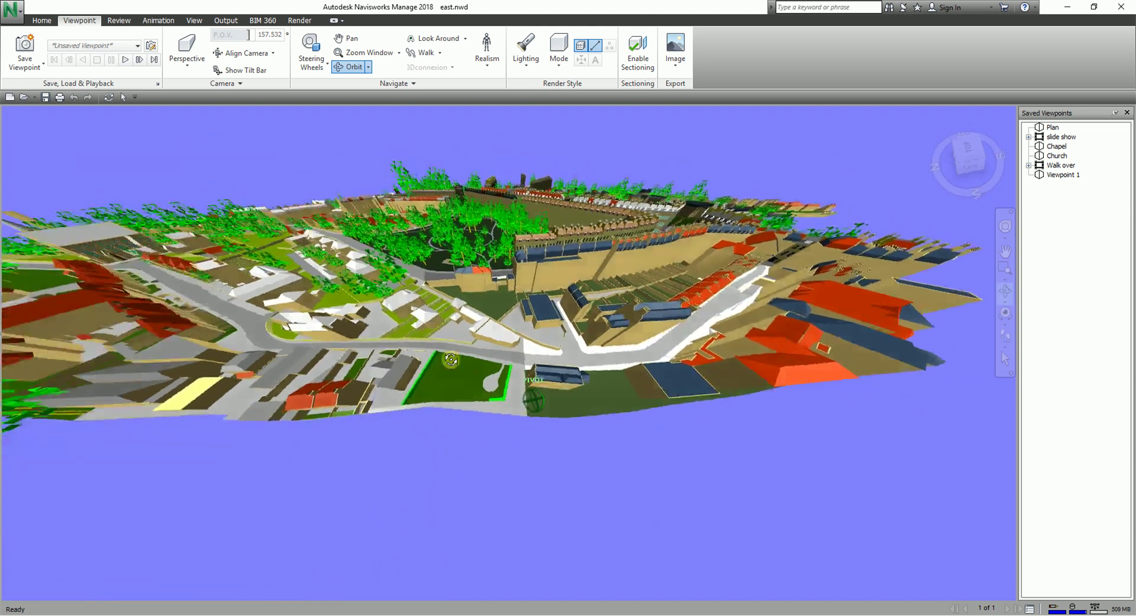
Reduce the camera's field of view to about 71.7°.
{"action": "left_click_drag", "start_coordinate": [249, 35], "coordinate": [204, 41]}
{"action": "scroll", "coordinate": [467, 237], "scroll_direction": "up", "scroll_amount": 3}
{"action": "scroll", "coordinate": [467, 237], "scroll_direction": "down", "scroll_amount": 5}
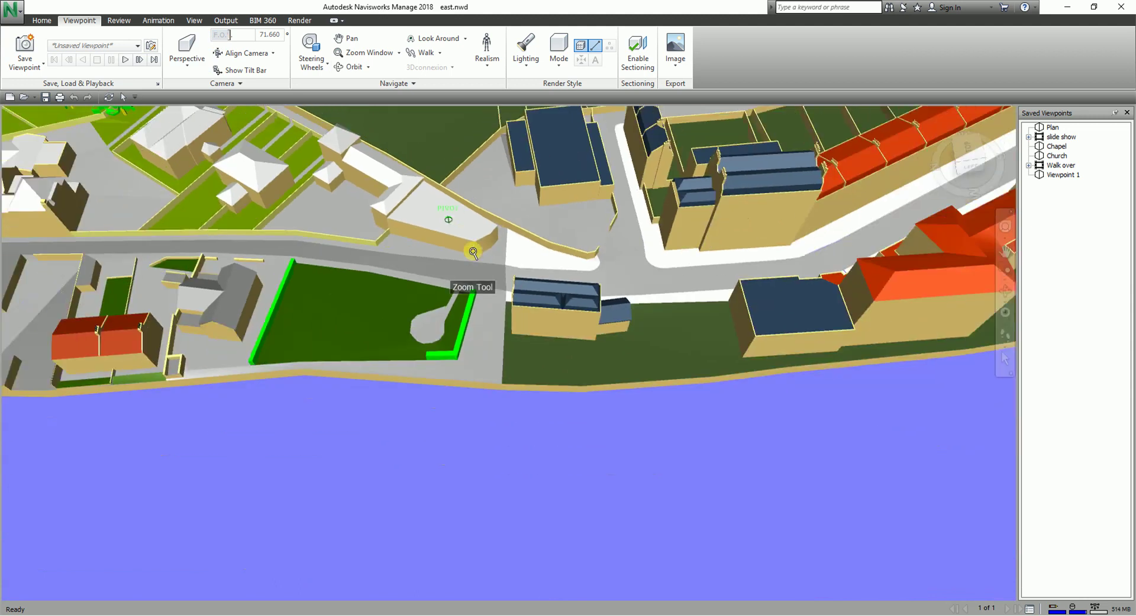
Orbit, zoom and pan to frame the rear of the terraced rows, with the line of trees beside the dark field in front.
{"action": "left_click_drag", "start_coordinate": [467, 236], "coordinate": [592, 332]}
{"action": "scroll", "coordinate": [634, 392], "scroll_direction": "up", "scroll_amount": 5}
{"action": "scroll", "coordinate": [634, 393], "scroll_direction": "up", "scroll_amount": 8}
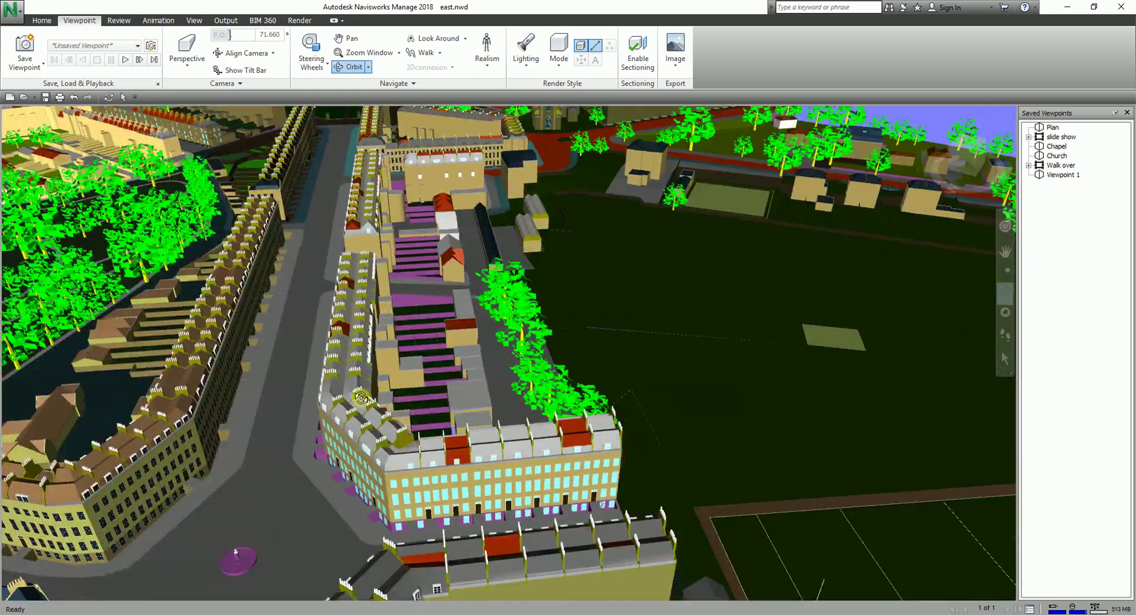
{"action": "scroll", "coordinate": [381, 333], "scroll_direction": "up", "scroll_amount": 2}
{"action": "middle_click_drag", "start_coordinate": [380, 365], "coordinate": [413, 423], "text": "shift"}
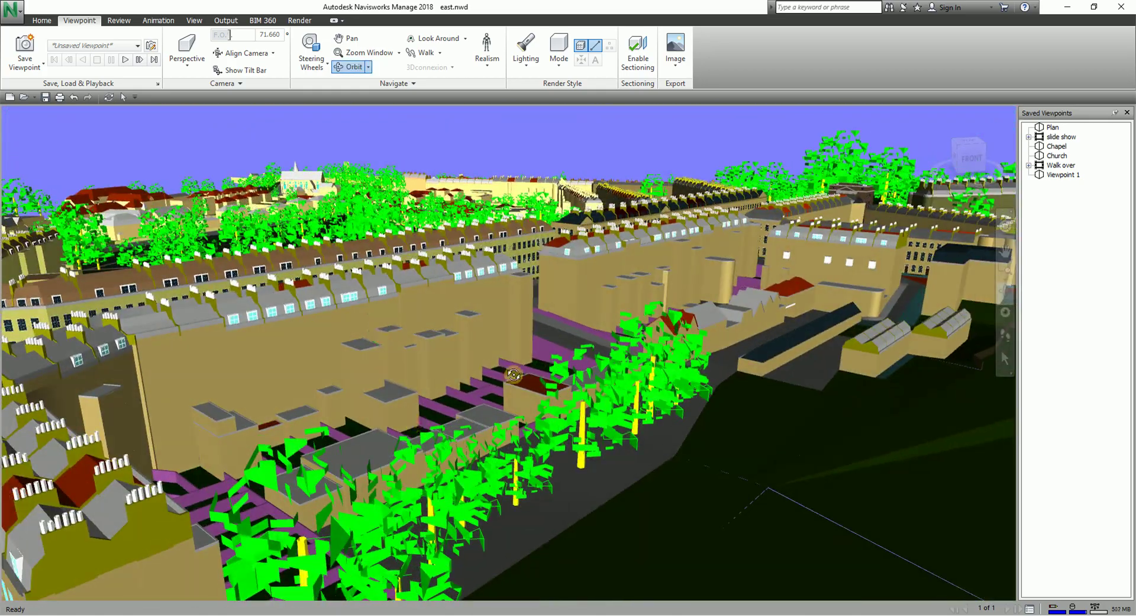
{"action": "middle_click_drag", "start_coordinate": [501, 385], "coordinate": [530, 421]}
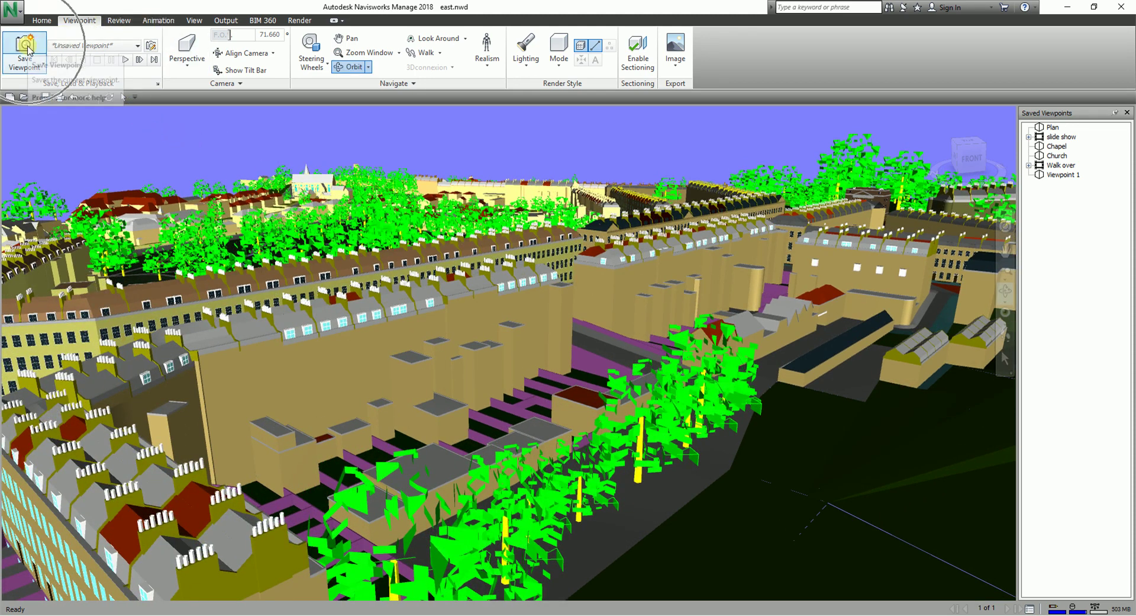
Save the current view of the rear of the terraces as a saved viewpoint named "Viewpoint 2".
{"action": "right_click", "coordinate": [486, 135]}
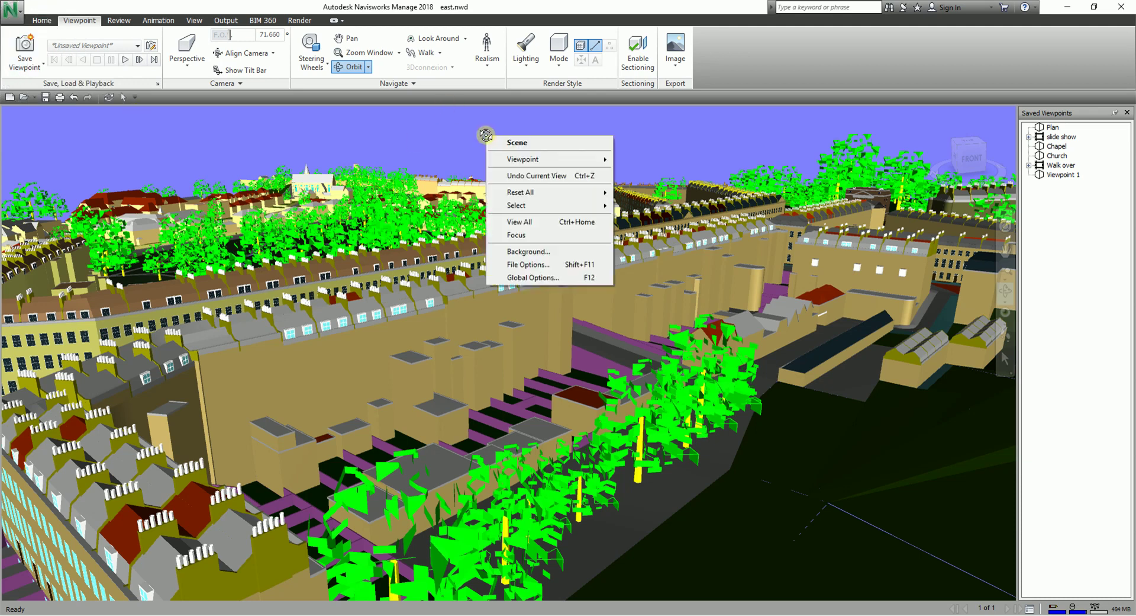
{"action": "mouse_move", "coordinate": [529, 164]}
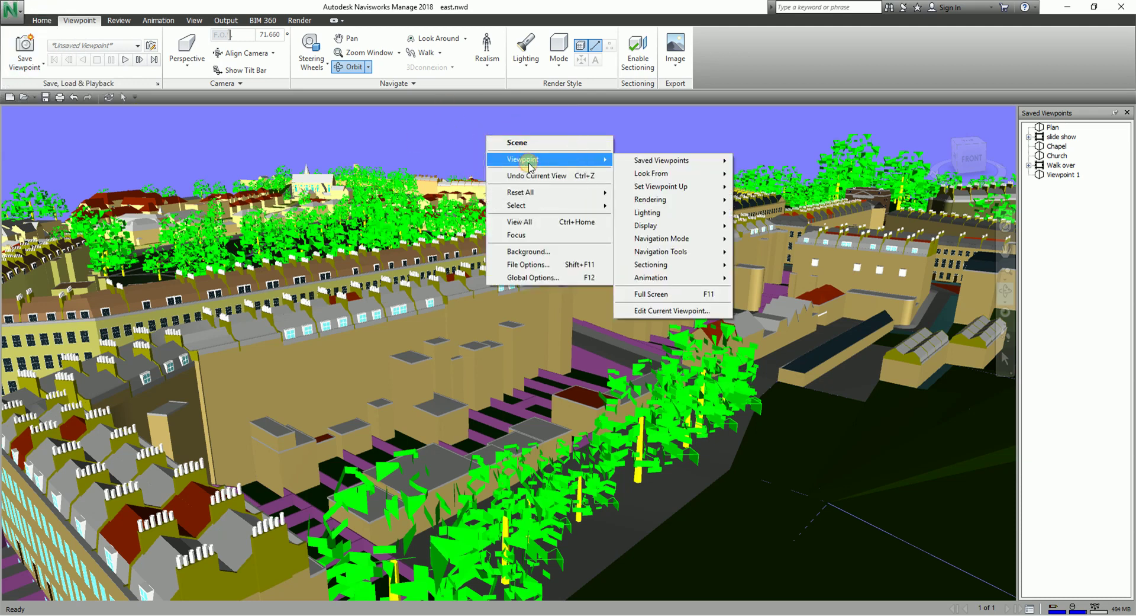
{"action": "mouse_move", "coordinate": [655, 163]}
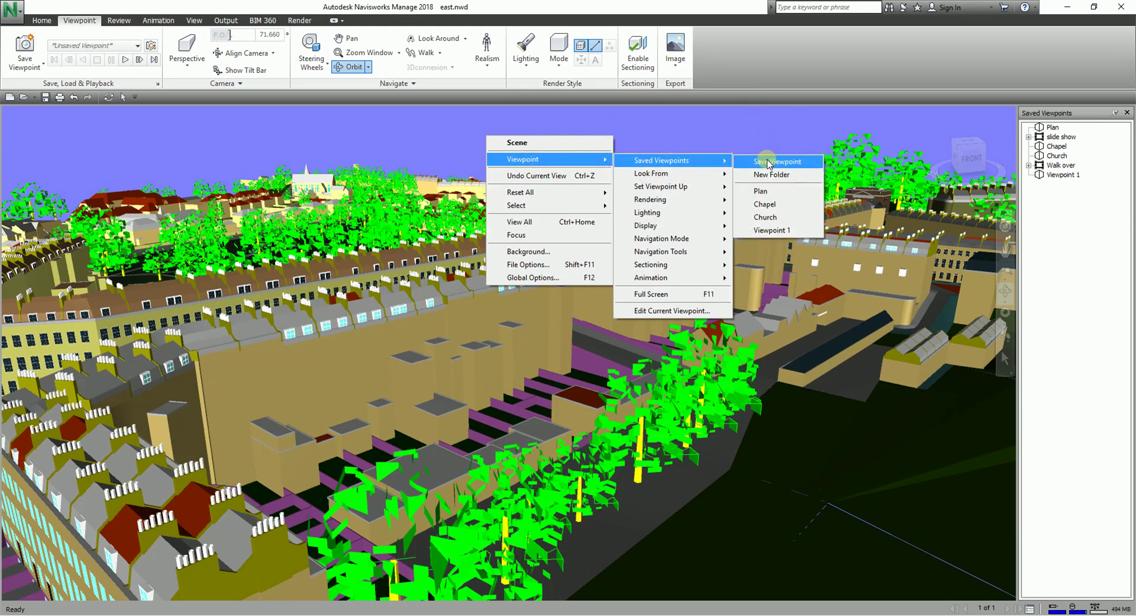
{"action": "left_click", "coordinate": [763, 160]}
{"action": "type", "text": "Vie"}
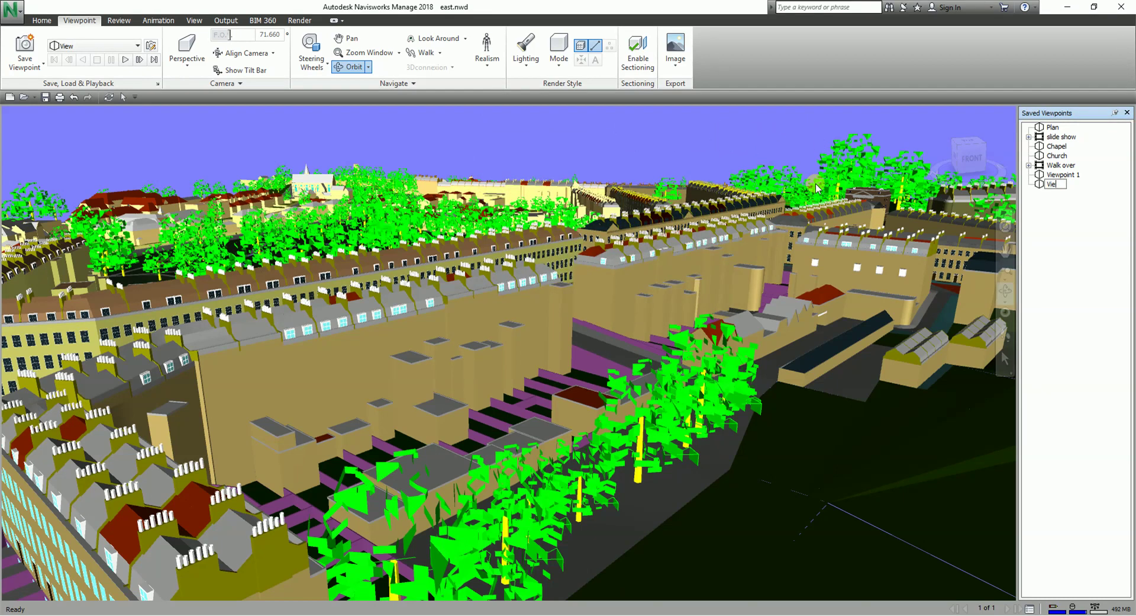
{"action": "type", "text": "wpoint 2"}
{"action": "key", "text": "Return"}
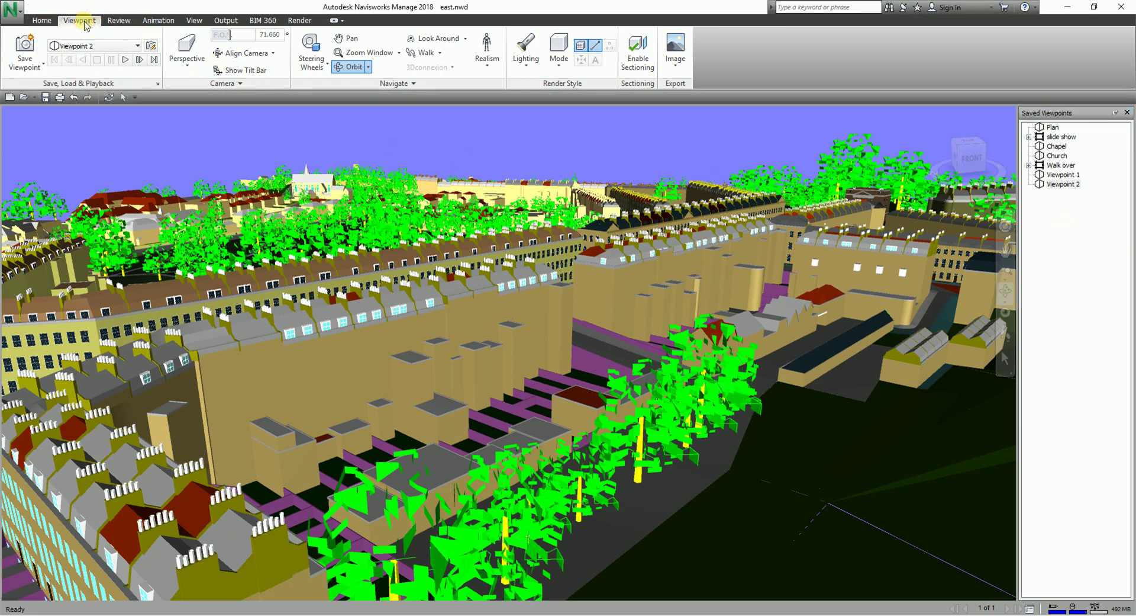
Create a new saved viewpoints folder named "Sample Viewpoint Folder".
{"action": "left_click", "coordinate": [157, 84]}
{"action": "left_click", "coordinate": [157, 84]}
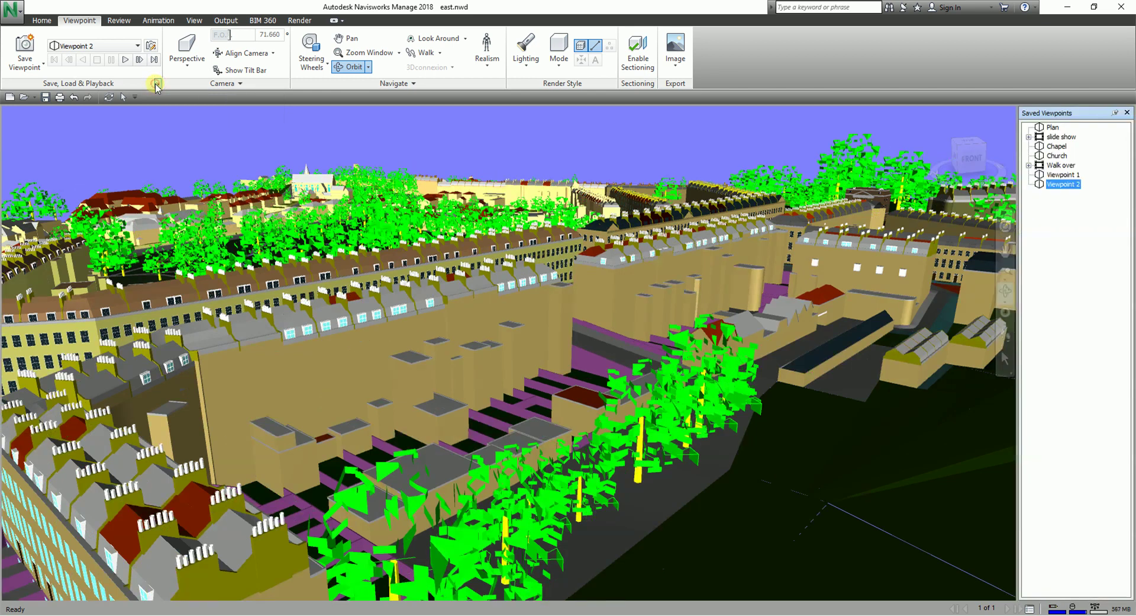
{"action": "right_click", "coordinate": [1066, 232]}
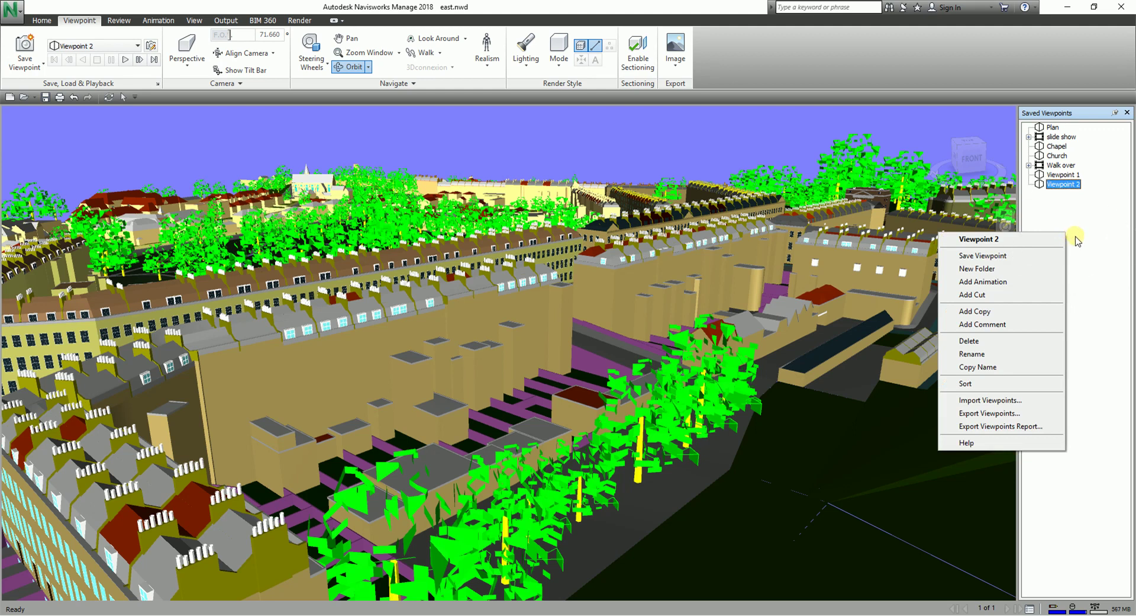
{"action": "left_click", "coordinate": [1003, 272]}
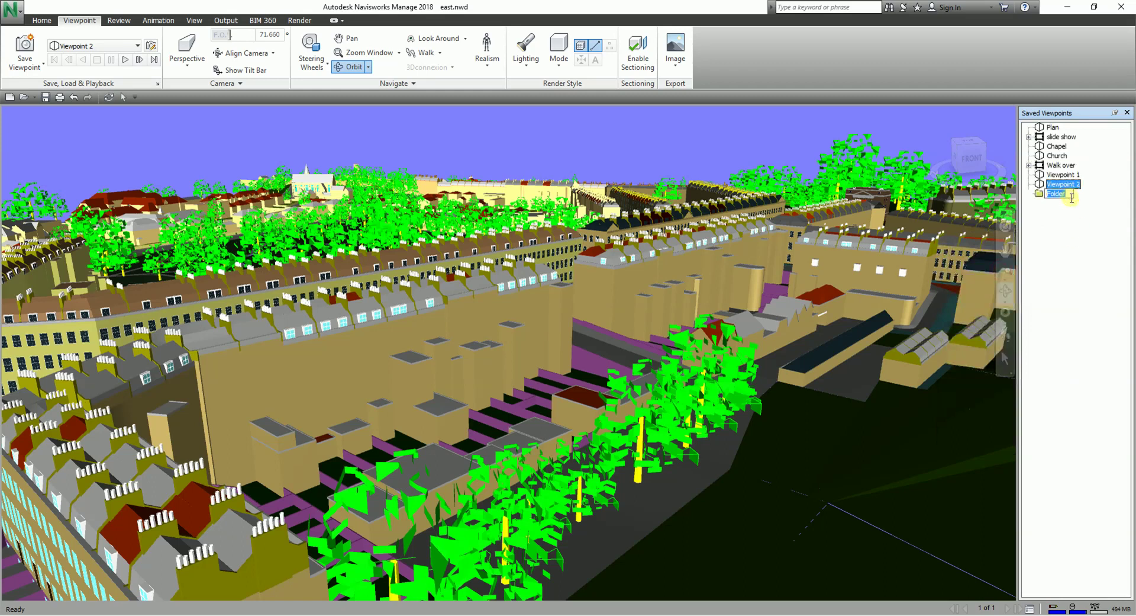
{"action": "type", "text": "Sample Viewpoint Folder"}
{"action": "key", "text": "Return"}
{"action": "left_click", "coordinate": [1054, 227]}
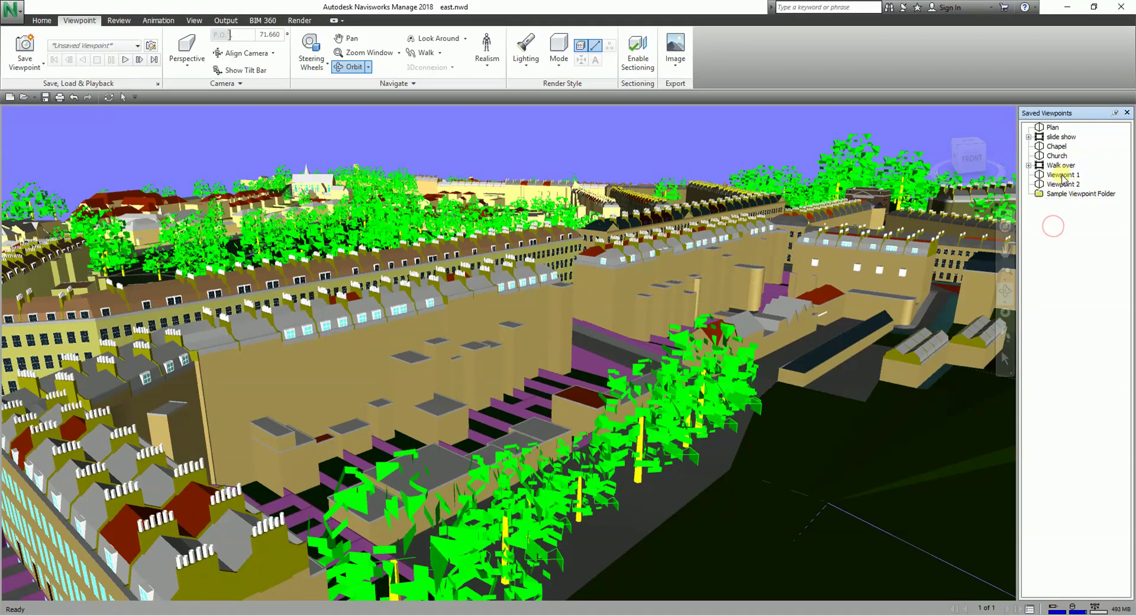
Move Viewpoint 1 and Viewpoint 2 together into Sample Viewpoint Folder.
{"action": "left_click", "coordinate": [1061, 175]}
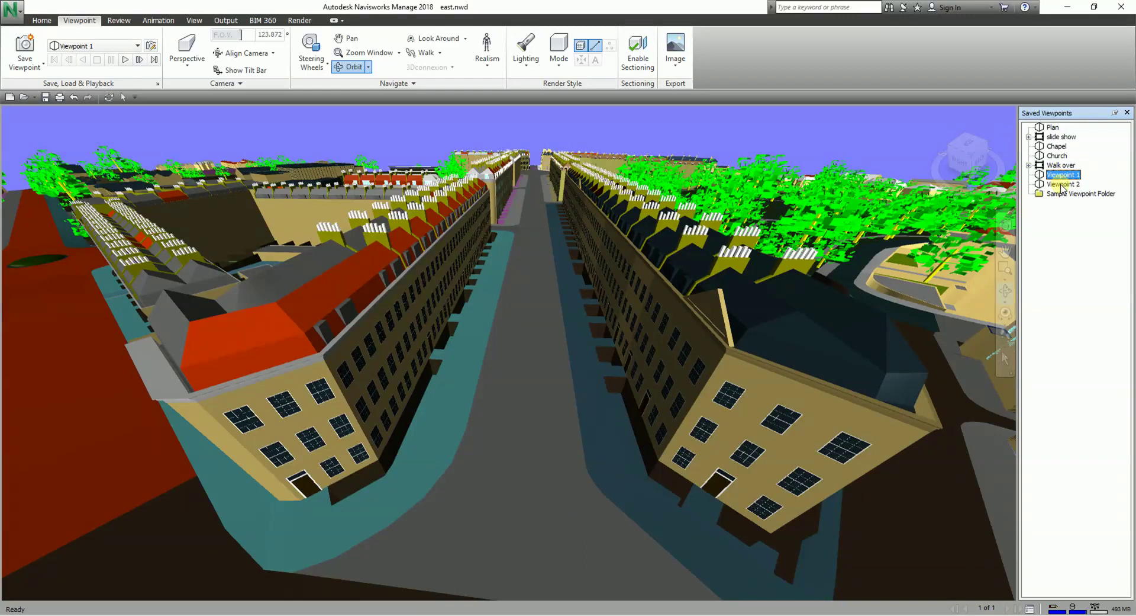
{"action": "left_click", "coordinate": [1063, 184], "text": "ctrl"}
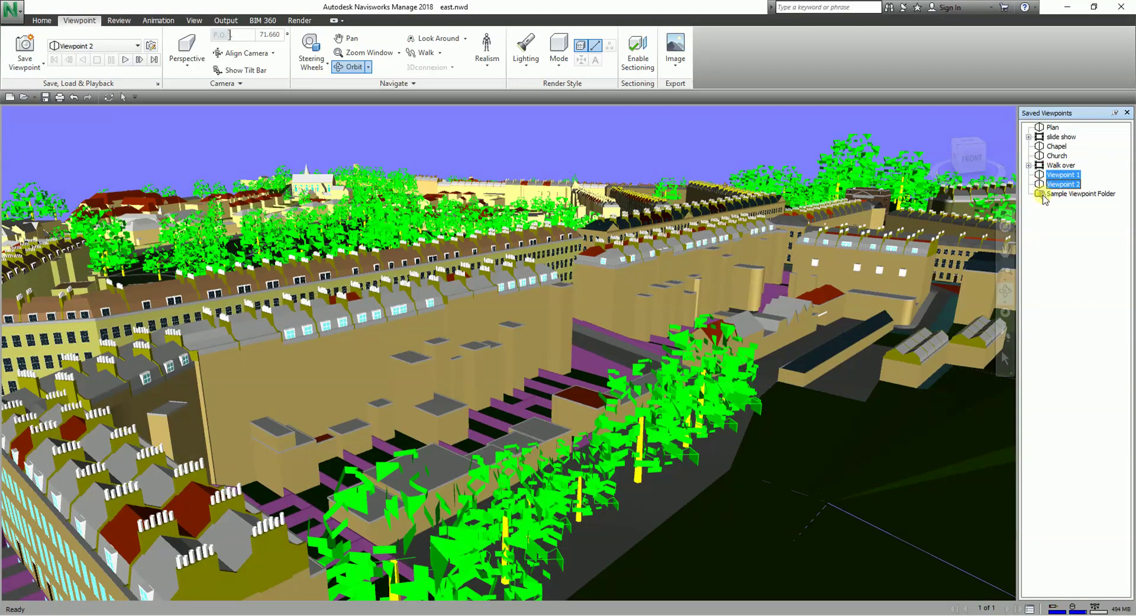
{"action": "left_click_drag", "start_coordinate": [1043, 200], "coordinate": [1045, 197]}
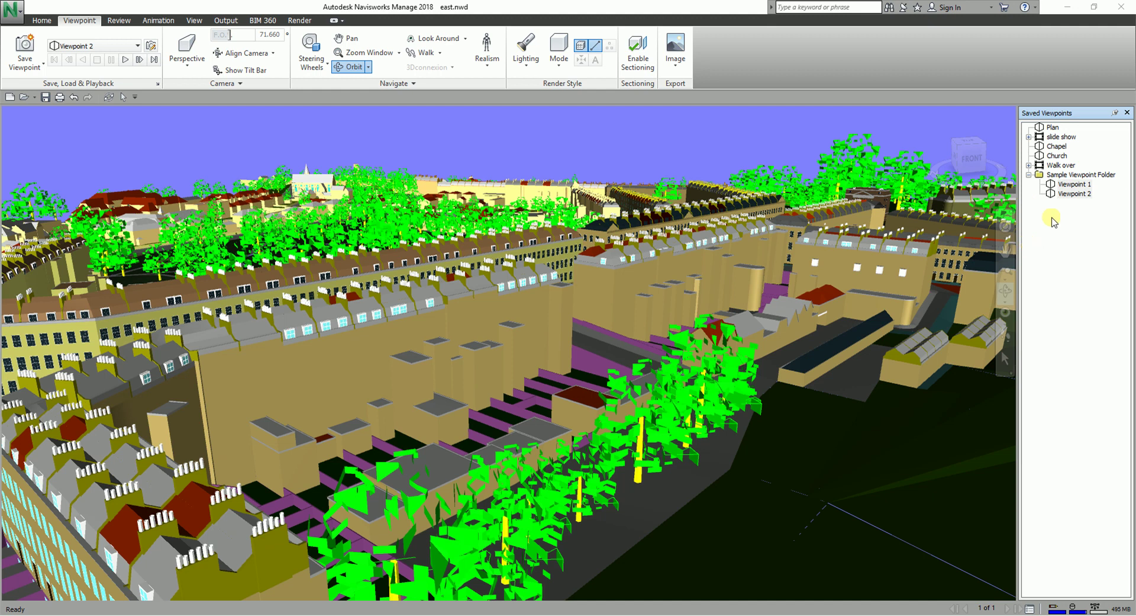
{"action": "right_click", "coordinate": [1069, 245]}
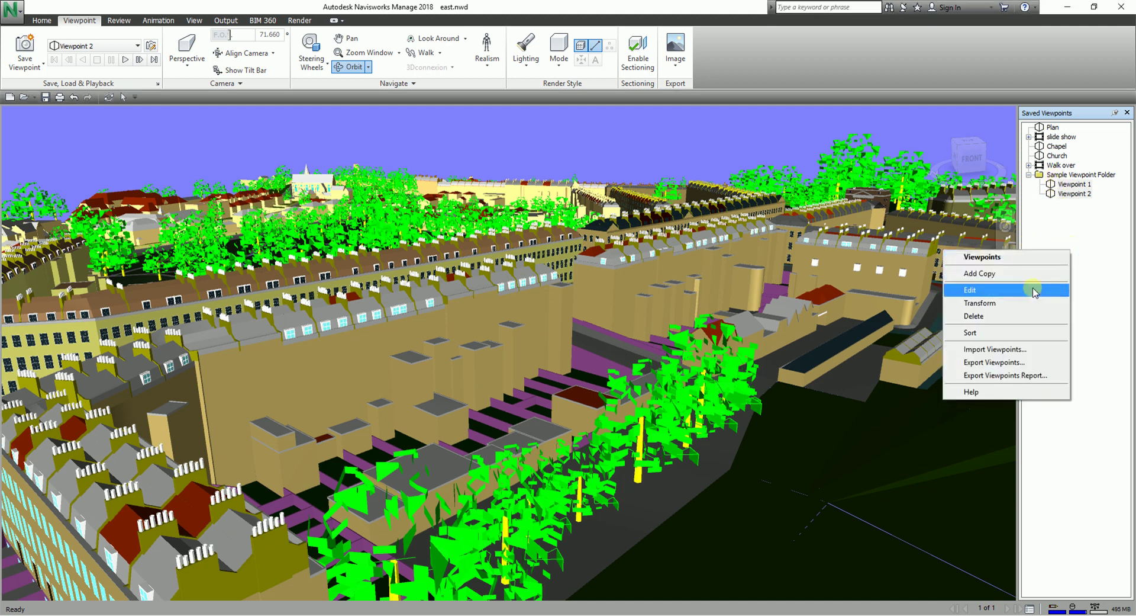
{"action": "left_click", "coordinate": [1112, 277]}
{"action": "right_click", "coordinate": [1077, 245]}
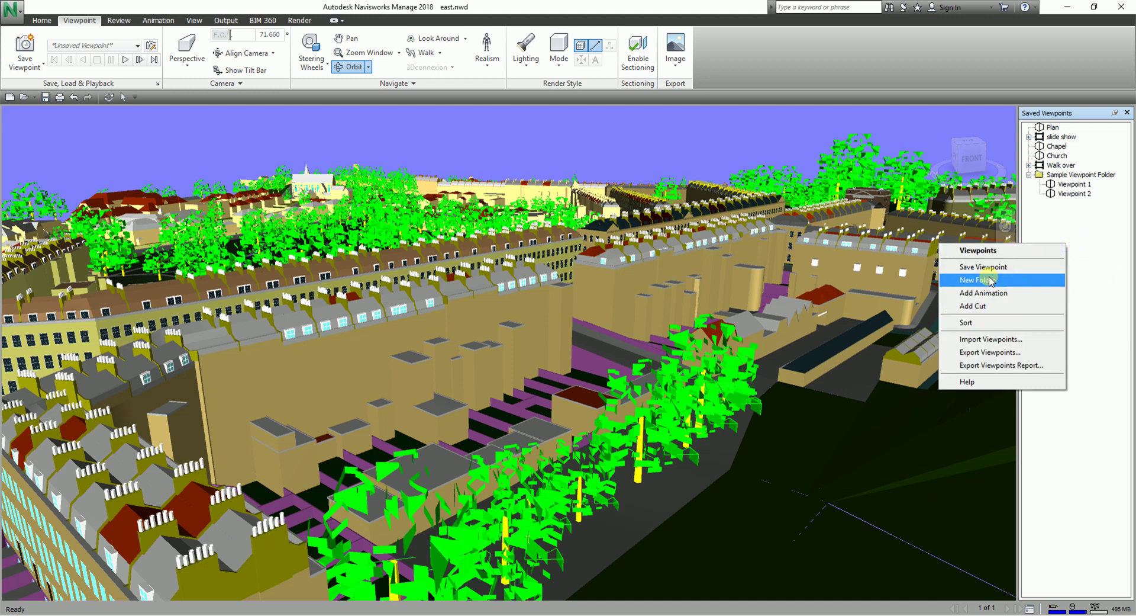
{"action": "left_click", "coordinate": [1096, 231]}
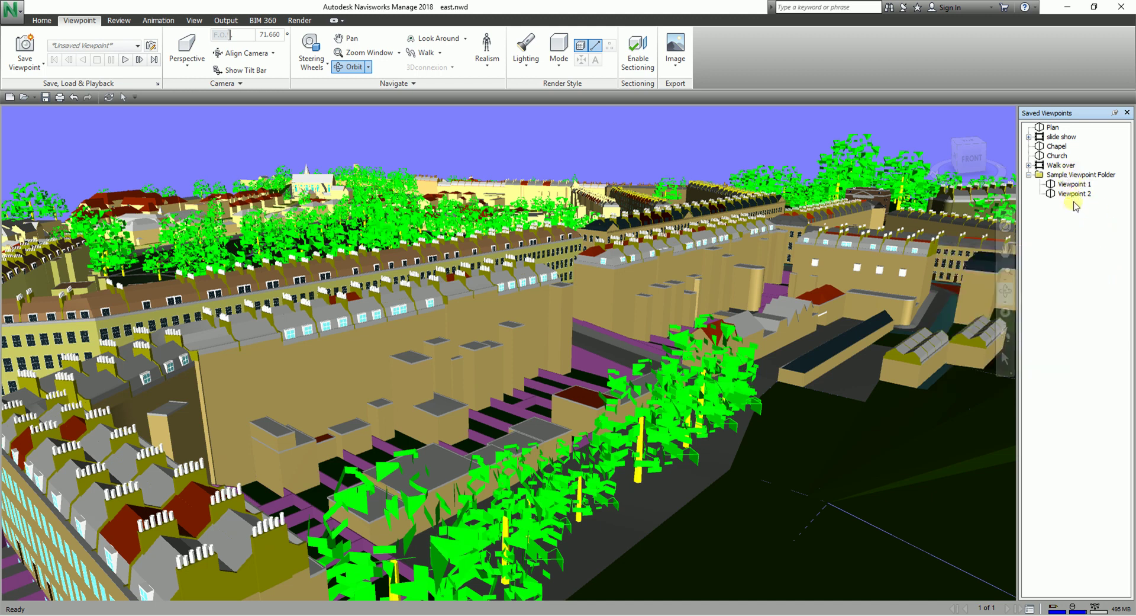
Move the camera away from the terraces, and recall Viewpoint 1 and Viewpoint 2 in turn from Sample Viewpoint Folder, ending on Viewpoint 2.
{"action": "scroll", "coordinate": [563, 210], "scroll_direction": "down", "scroll_amount": 5}
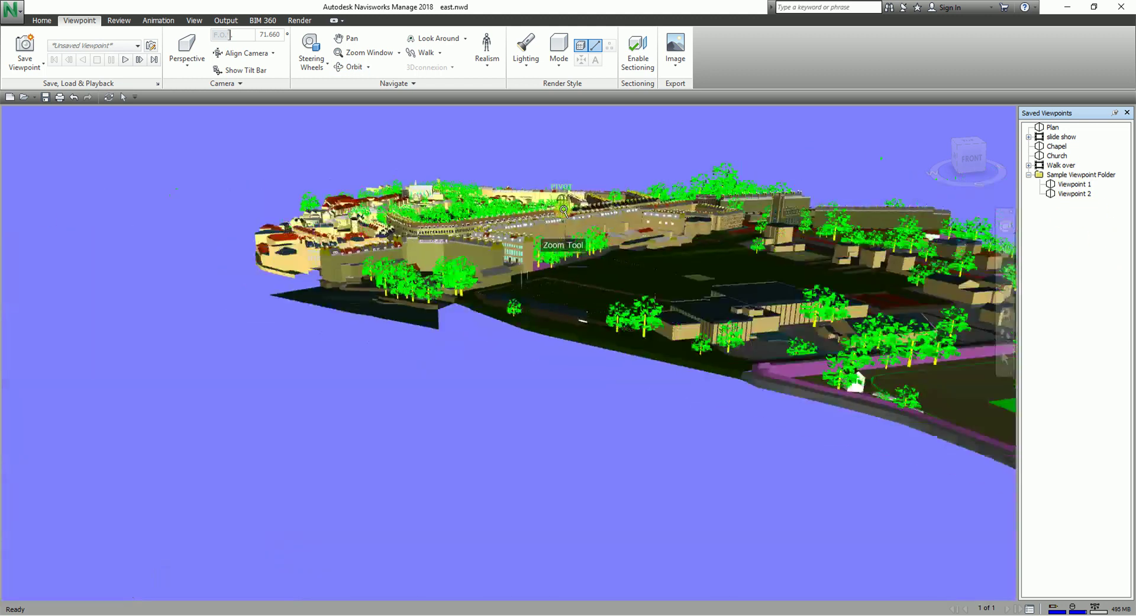
{"action": "scroll", "coordinate": [563, 209], "scroll_direction": "down", "scroll_amount": 2}
{"action": "scroll", "coordinate": [631, 285], "scroll_direction": "up", "scroll_amount": 8}
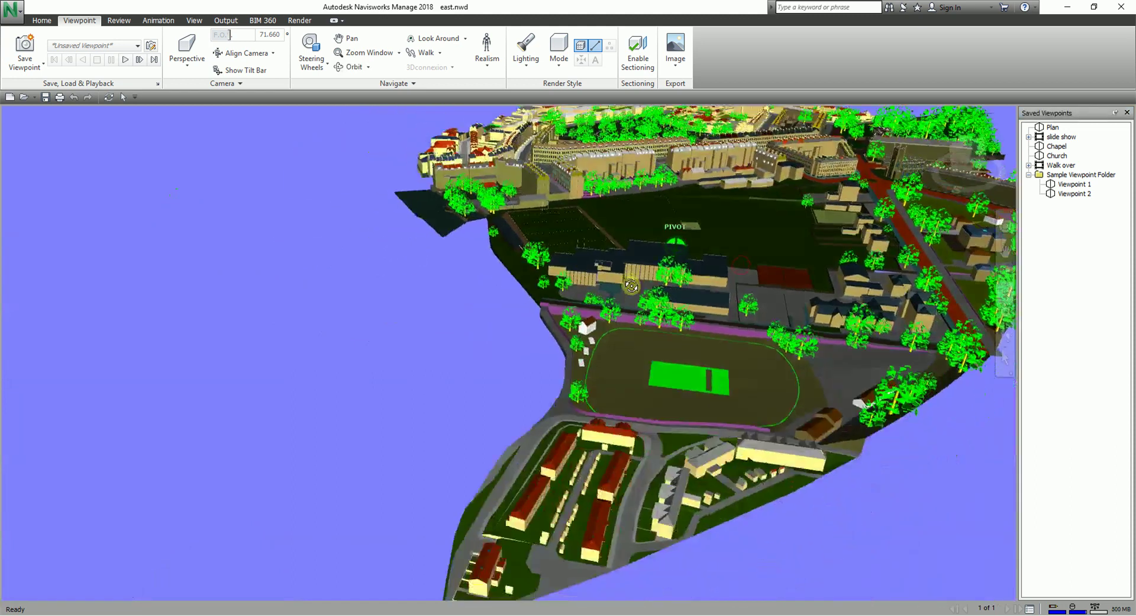
{"action": "left_click", "coordinate": [1074, 184]}
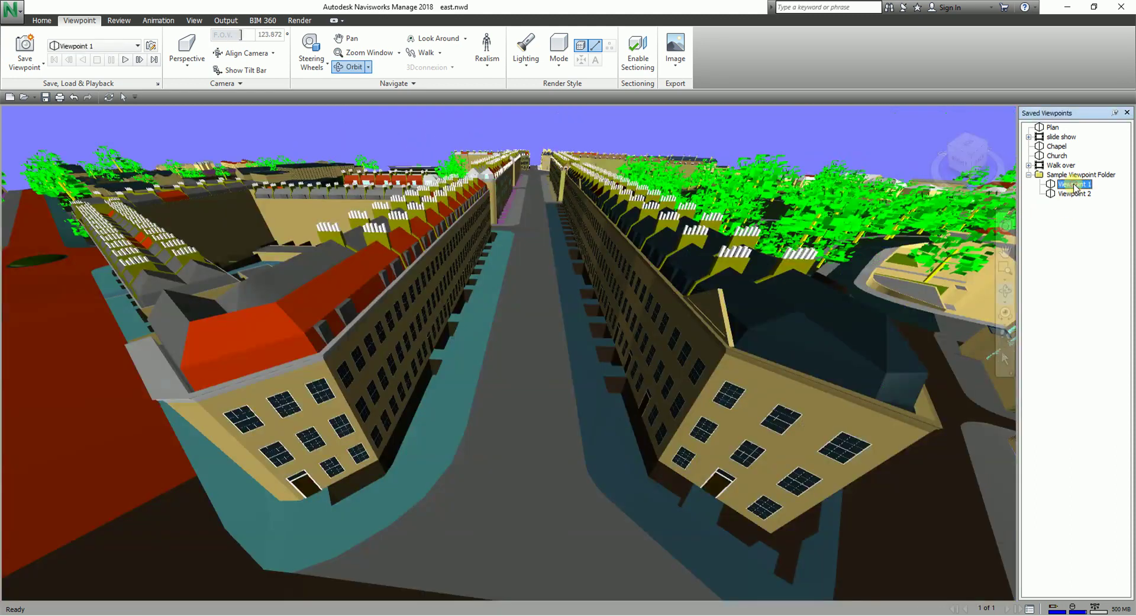
{"action": "left_click", "coordinate": [1073, 194]}
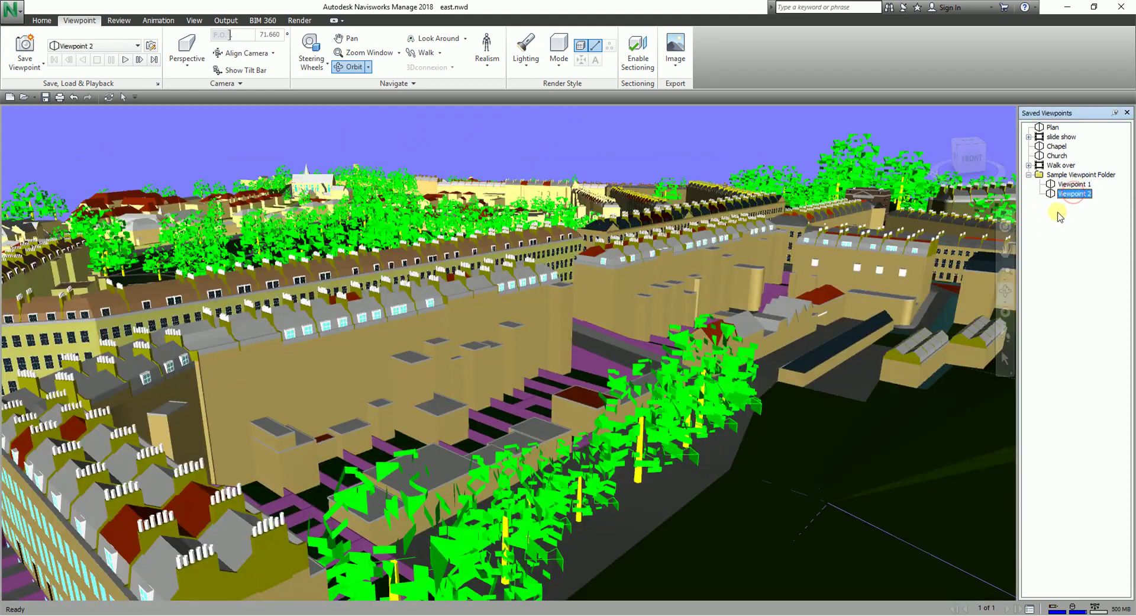
{"action": "left_click", "coordinate": [1073, 184]}
{"action": "left_click", "coordinate": [1073, 193]}
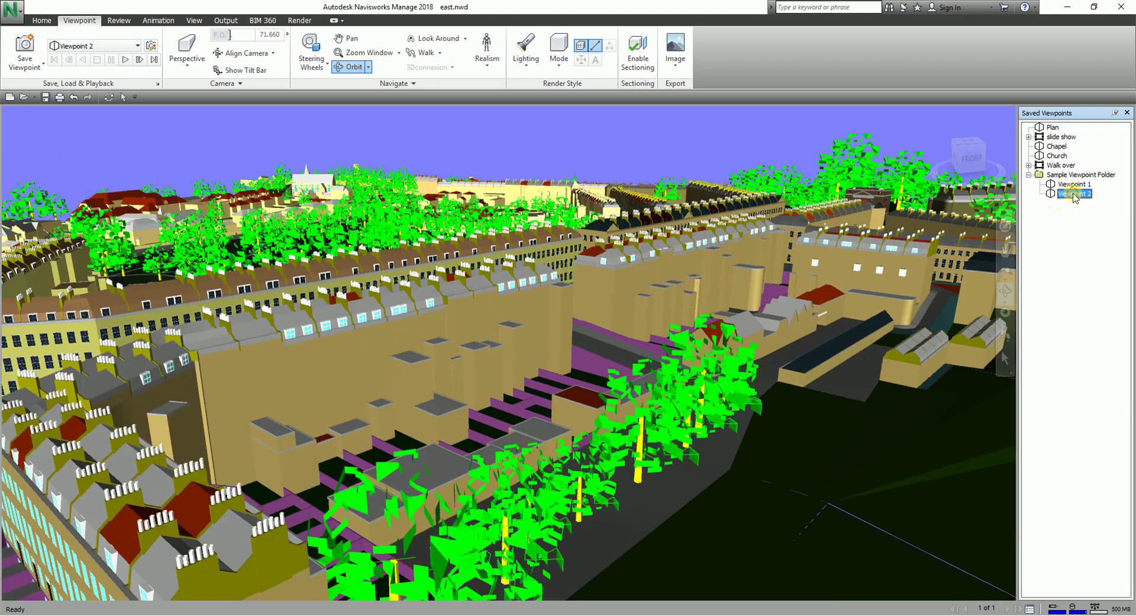